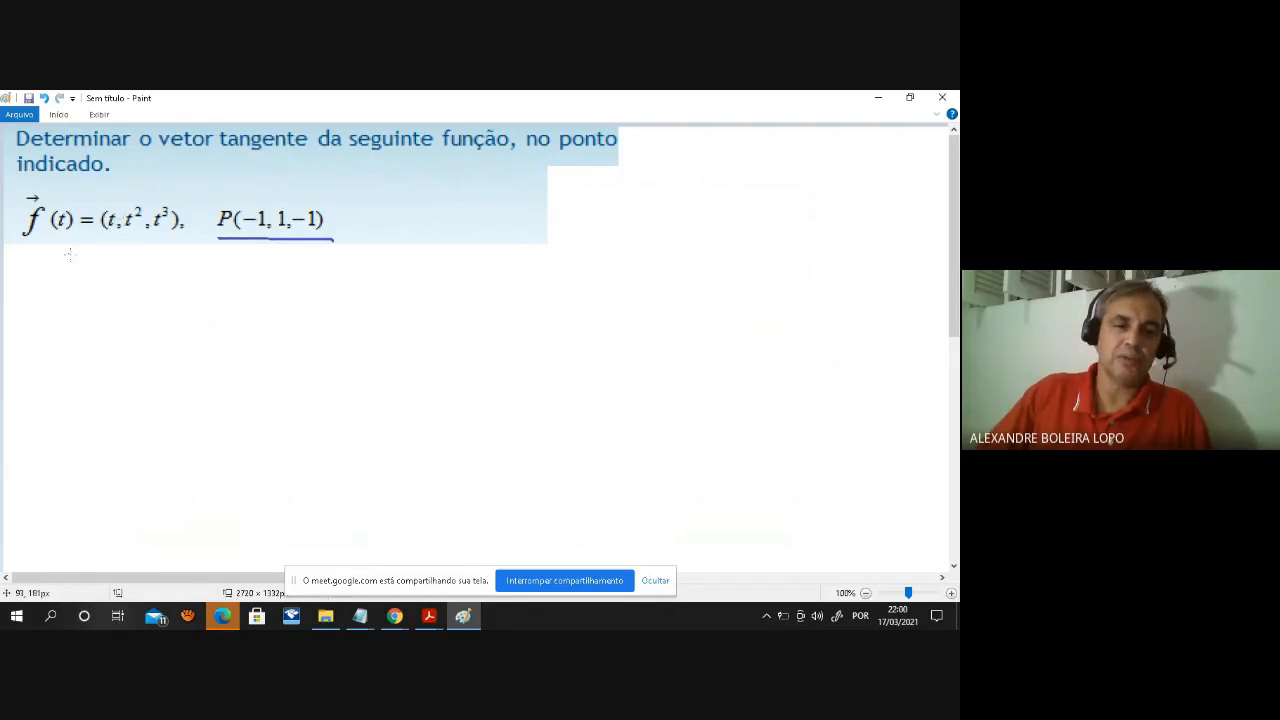
Handwrite "ACHAR t" below the function, link its component t to the point's first coordinate, and write x = t = -1.
{"action": "mouse_move", "coordinate": [40, 264]}
{"action": "left_mouse_down"}
{"action": "mouse_move", "coordinate": [37, 284]}
{"action": "mouse_move", "coordinate": [103, 272]}
{"action": "mouse_move", "coordinate": [158, 288]}
{"action": "mouse_move", "coordinate": [176, 270]}
{"action": "left_mouse_up"}
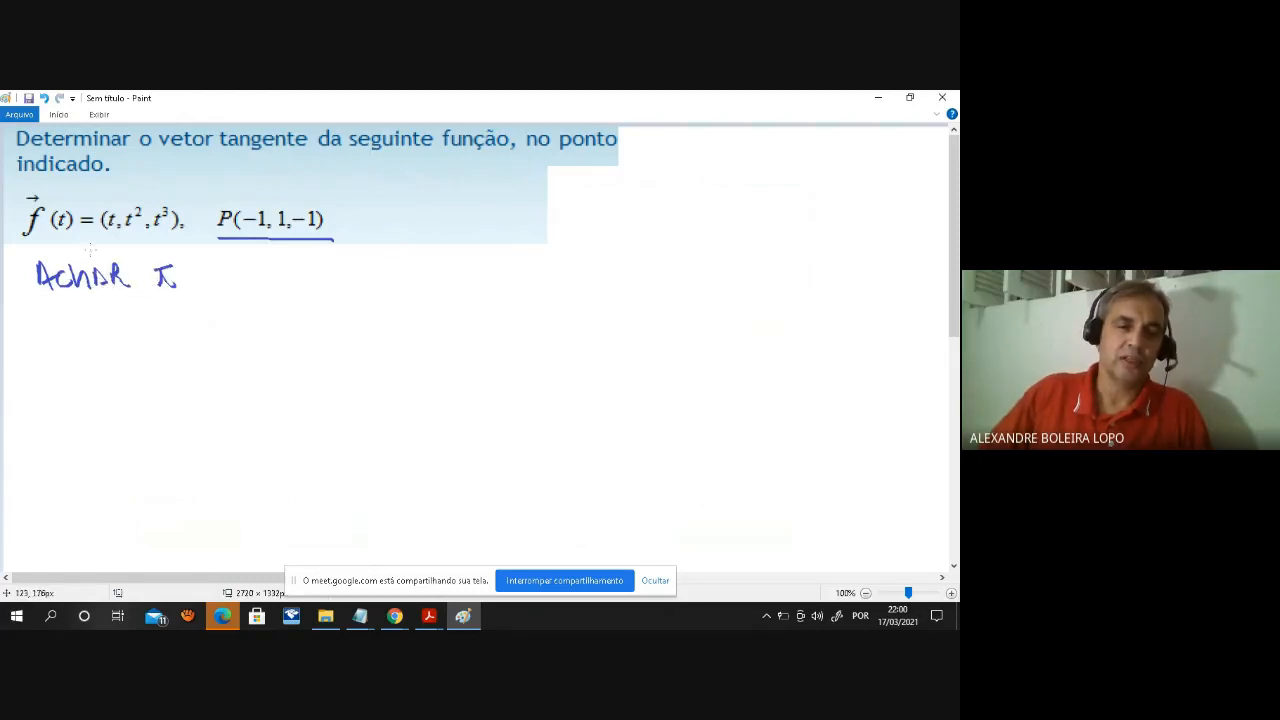
{"action": "mouse_move", "coordinate": [112, 205]}
{"action": "left_mouse_down"}
{"action": "mouse_move", "coordinate": [114, 178]}
{"action": "mouse_move", "coordinate": [228, 167]}
{"action": "mouse_move", "coordinate": [265, 197]}
{"action": "left_mouse_up"}
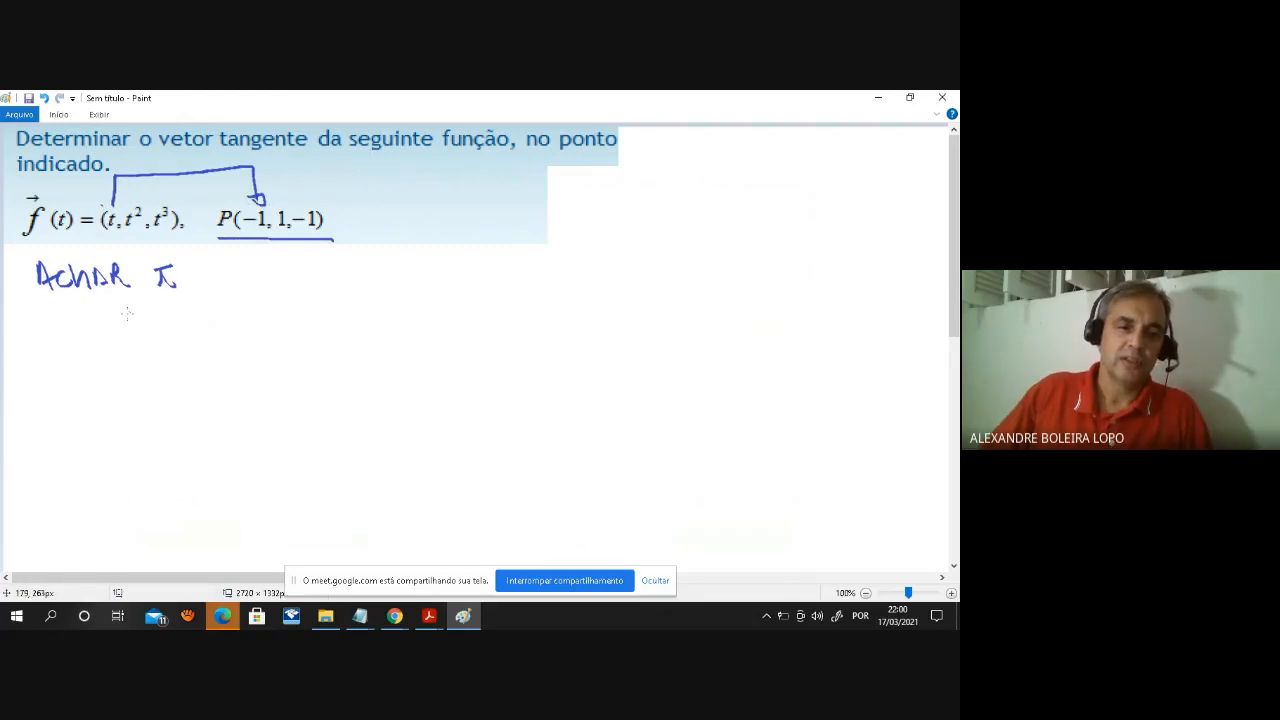
{"action": "mouse_move", "coordinate": [30, 325]}
{"action": "left_mouse_down"}
{"action": "mouse_move", "coordinate": [38, 340]}
{"action": "mouse_move", "coordinate": [70, 328]}
{"action": "mouse_move", "coordinate": [54, 320]}
{"action": "left_mouse_up"}
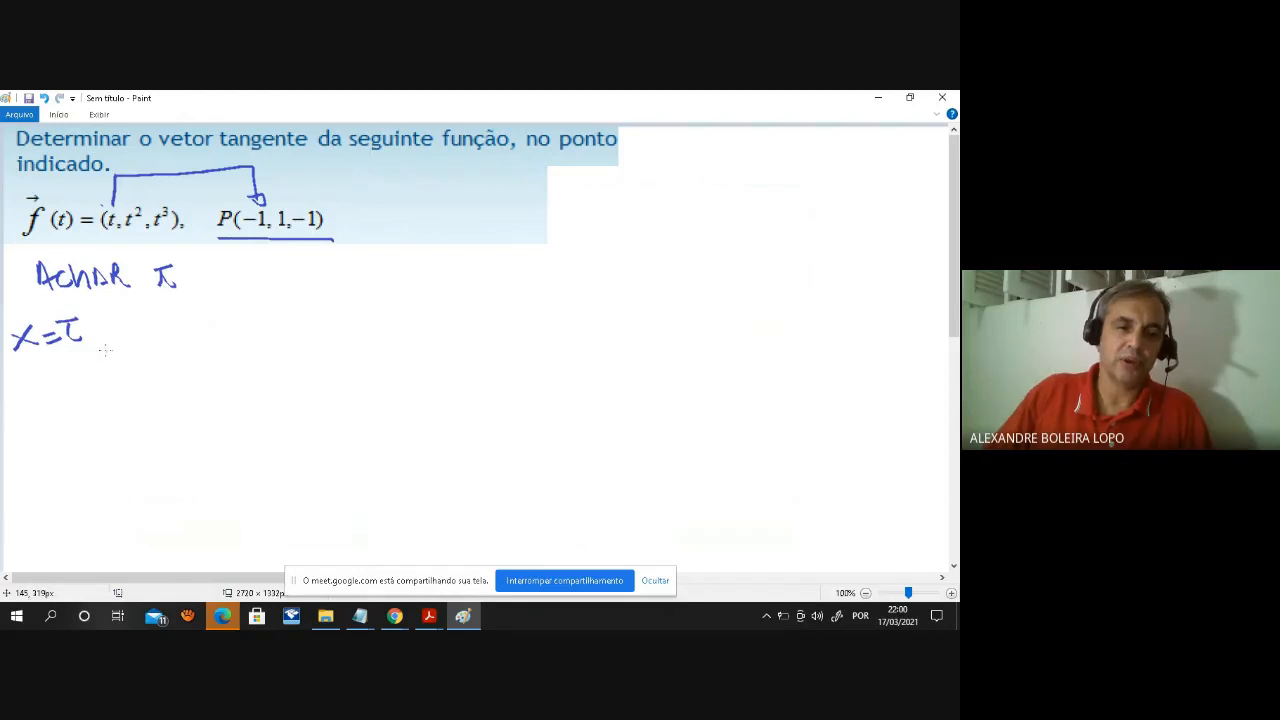
{"action": "left_click_drag", "start_coordinate": [96, 341], "coordinate": [108, 341]}
{"action": "left_click_drag", "start_coordinate": [113, 339], "coordinate": [148, 350]}
Handwrite y = t² = 1 = ²√1 = ±1 under the x equation and link component t² to the point's second coordinate.
{"action": "mouse_move", "coordinate": [12, 380]}
{"action": "left_mouse_down"}
{"action": "mouse_move", "coordinate": [28, 398]}
{"action": "mouse_move", "coordinate": [20, 414]}
{"action": "mouse_move", "coordinate": [62, 387]}
{"action": "left_mouse_up"}
{"action": "left_click_drag", "start_coordinate": [50, 399], "coordinate": [64, 398]}
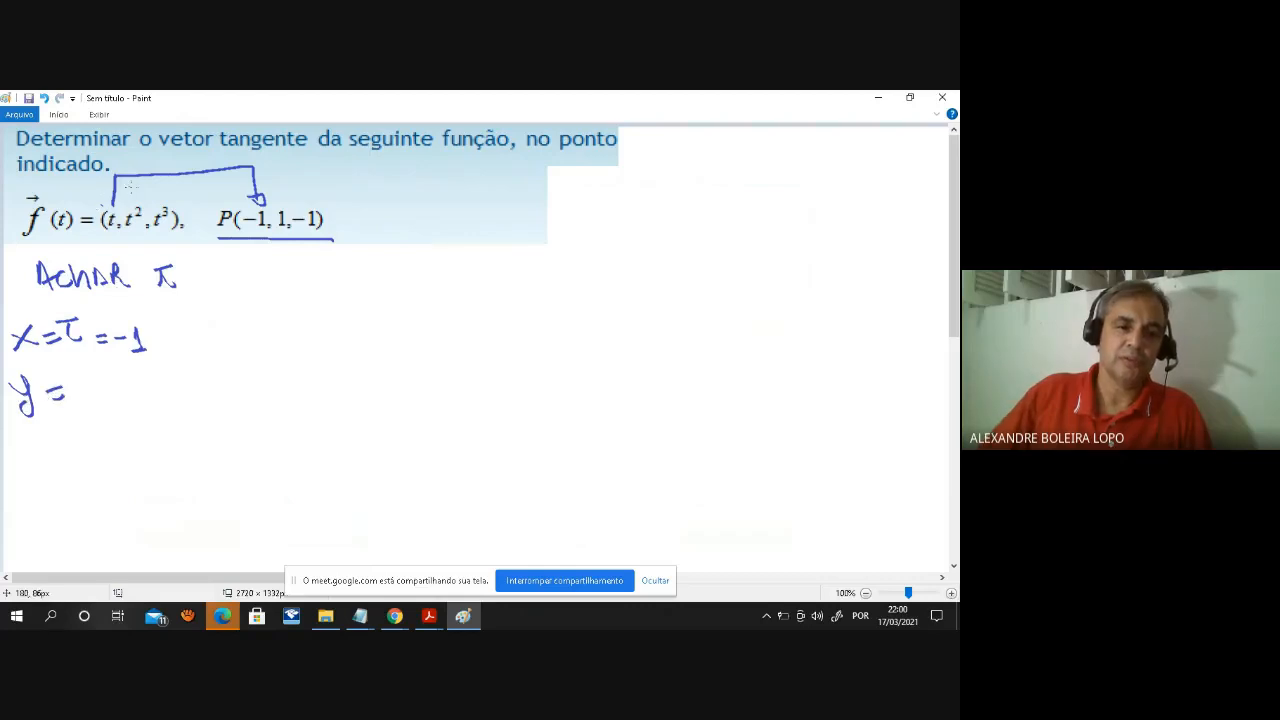
{"action": "mouse_move", "coordinate": [131, 201]}
{"action": "left_mouse_down"}
{"action": "mouse_move", "coordinate": [280, 187]}
{"action": "mouse_move", "coordinate": [280, 204]}
{"action": "left_mouse_up"}
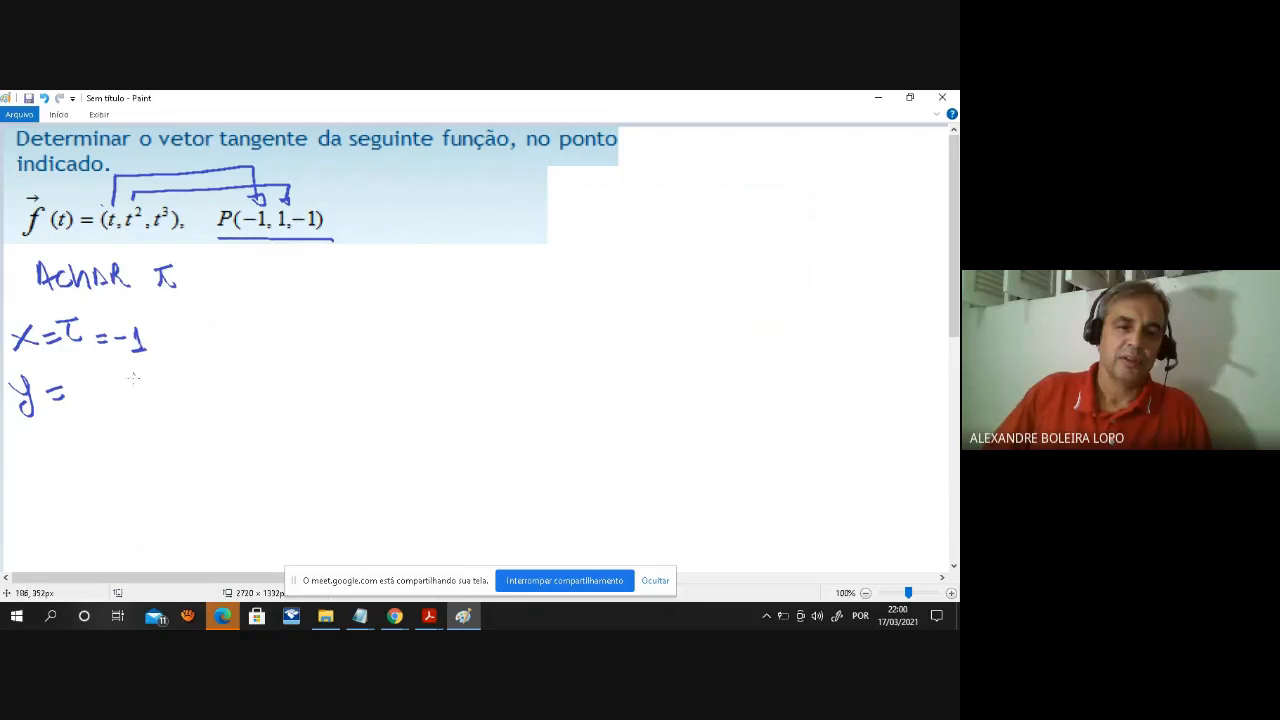
{"action": "mouse_move", "coordinate": [78, 385]}
{"action": "left_mouse_down"}
{"action": "mouse_move", "coordinate": [72, 399]}
{"action": "mouse_move", "coordinate": [84, 378]}
{"action": "mouse_move", "coordinate": [110, 383]}
{"action": "left_mouse_up"}
{"action": "left_click_drag", "start_coordinate": [100, 394], "coordinate": [114, 392]}
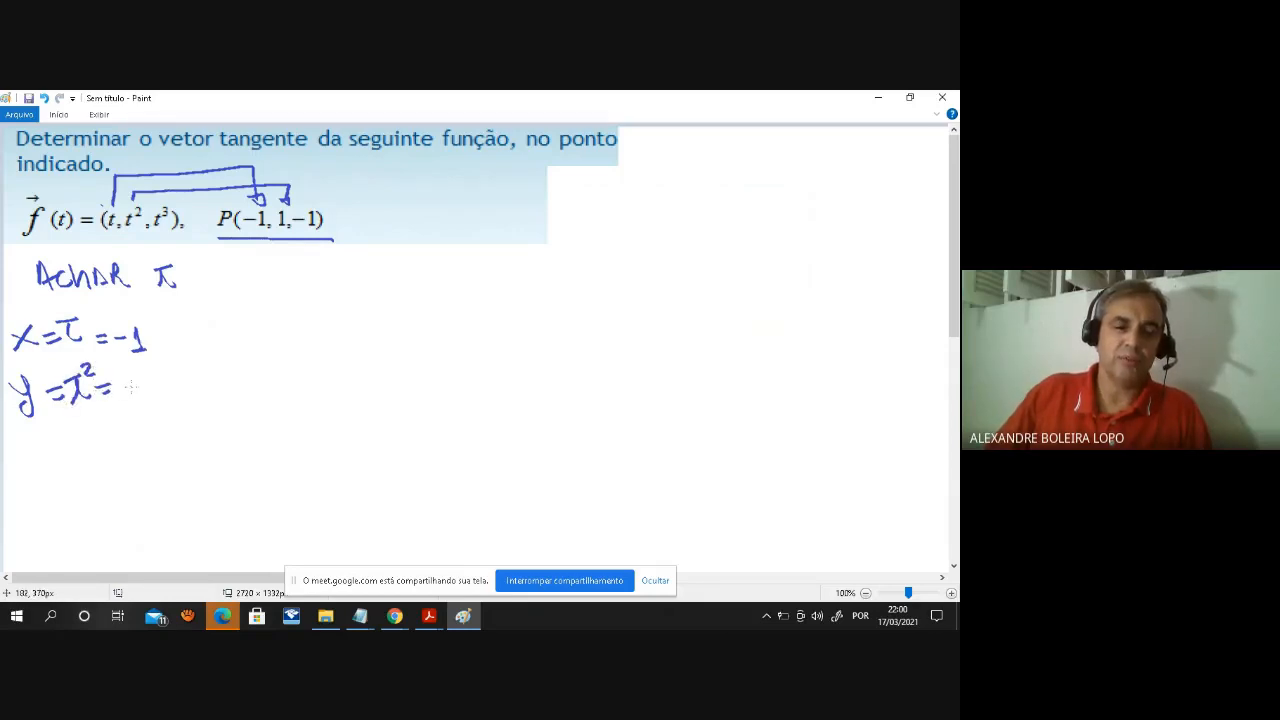
{"action": "mouse_move", "coordinate": [131, 385]}
{"action": "left_mouse_down"}
{"action": "mouse_move", "coordinate": [137, 398]}
{"action": "mouse_move", "coordinate": [156, 382]}
{"action": "mouse_move", "coordinate": [179, 389]}
{"action": "mouse_move", "coordinate": [175, 355]}
{"action": "mouse_move", "coordinate": [218, 370]}
{"action": "mouse_move", "coordinate": [162, 367]}
{"action": "left_mouse_up"}
{"action": "mouse_move", "coordinate": [191, 372]}
{"action": "left_mouse_down"}
{"action": "mouse_move", "coordinate": [199, 390]}
{"action": "mouse_move", "coordinate": [237, 374]}
{"action": "left_mouse_up"}
{"action": "left_click_drag", "start_coordinate": [225, 387], "coordinate": [236, 386]}
{"action": "left_click_drag", "start_coordinate": [245, 366], "coordinate": [290, 396]}
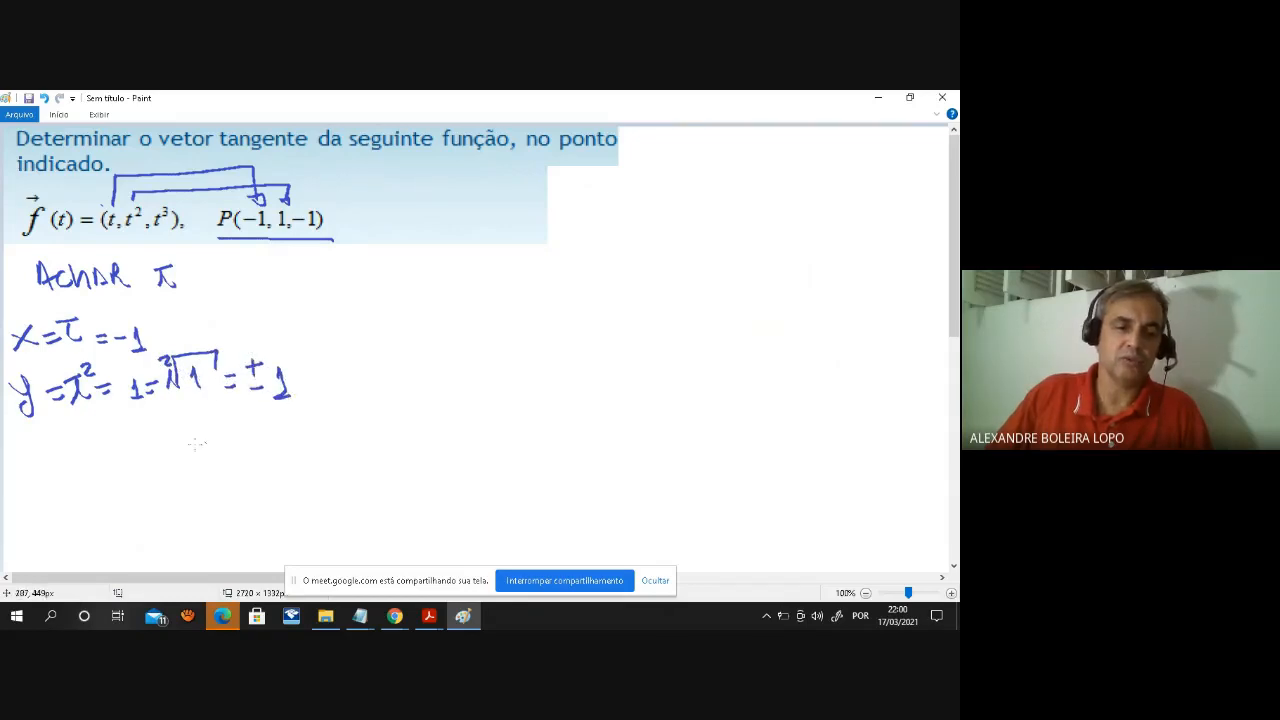
Handwrite z = t³ = -1 = ³√-1 = -1 under the y equation and link component t³ to the point's third coordinate.
{"action": "mouse_move", "coordinate": [12, 440]}
{"action": "left_mouse_down"}
{"action": "mouse_move", "coordinate": [40, 461]}
{"action": "mouse_move", "coordinate": [66, 455]}
{"action": "left_mouse_up"}
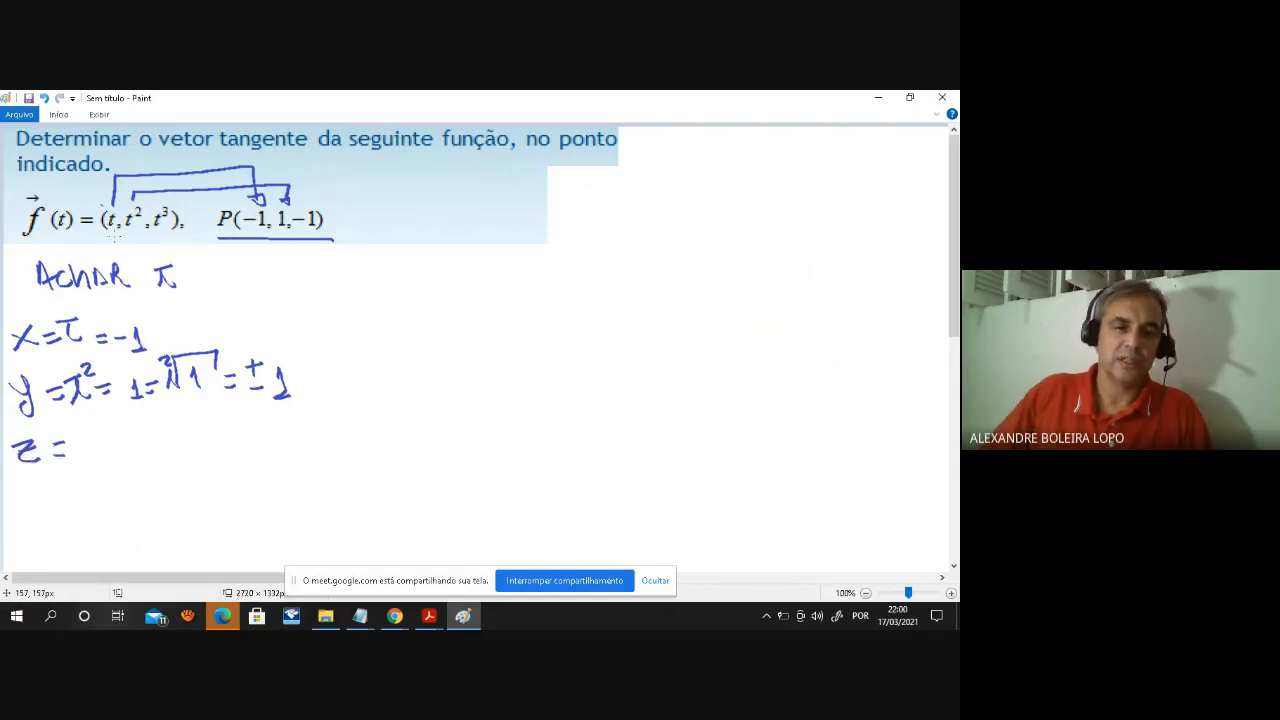
{"action": "mouse_move", "coordinate": [156, 226]}
{"action": "left_mouse_down"}
{"action": "mouse_move", "coordinate": [162, 240]}
{"action": "mouse_move", "coordinate": [288, 238]}
{"action": "mouse_move", "coordinate": [310, 222]}
{"action": "left_mouse_up"}
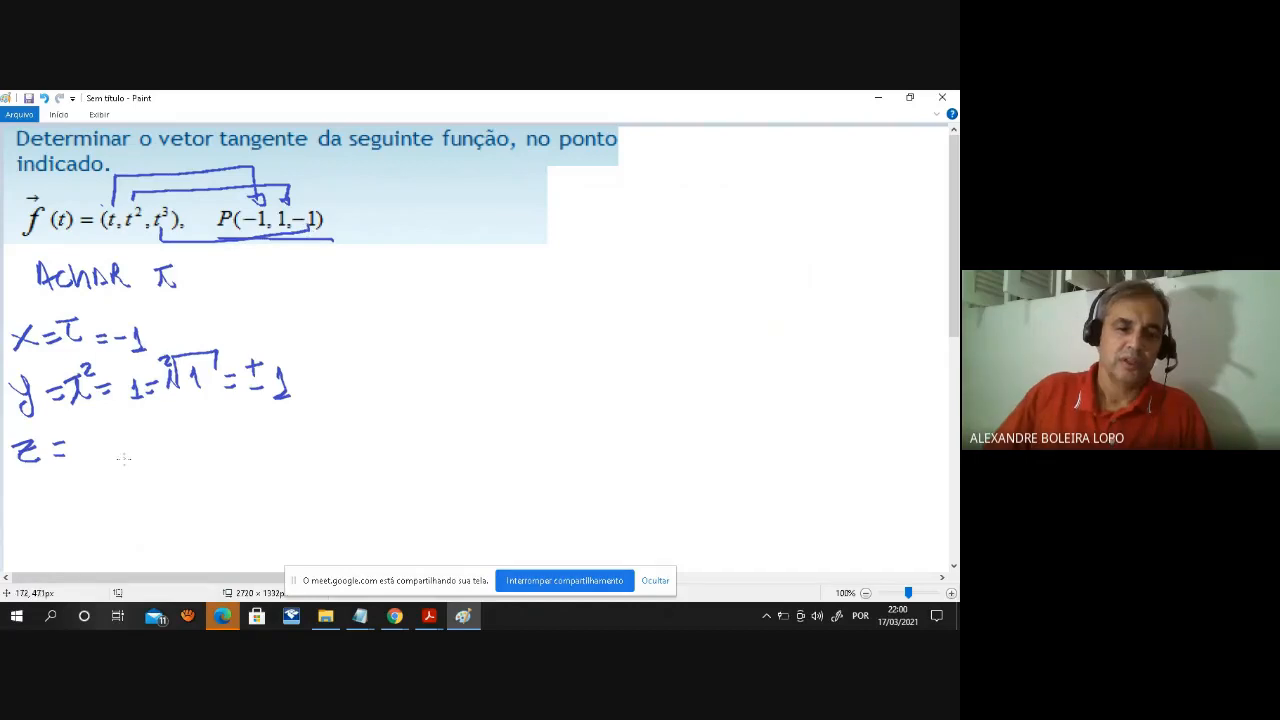
{"action": "mouse_move", "coordinate": [72, 448]}
{"action": "left_mouse_down"}
{"action": "mouse_move", "coordinate": [68, 428]}
{"action": "mouse_move", "coordinate": [90, 416]}
{"action": "mouse_move", "coordinate": [112, 441]}
{"action": "mouse_move", "coordinate": [148, 448]}
{"action": "mouse_move", "coordinate": [232, 414]}
{"action": "mouse_move", "coordinate": [234, 432]}
{"action": "mouse_move", "coordinate": [212, 446]}
{"action": "left_mouse_up"}
{"action": "mouse_move", "coordinate": [214, 438]}
{"action": "left_mouse_down"}
{"action": "mouse_move", "coordinate": [221, 454]}
{"action": "mouse_move", "coordinate": [260, 436]}
{"action": "left_mouse_up"}
{"action": "left_click_drag", "start_coordinate": [248, 445], "coordinate": [282, 432]}
{"action": "mouse_move", "coordinate": [283, 426]}
{"action": "left_mouse_down"}
{"action": "mouse_move", "coordinate": [292, 419]}
{"action": "mouse_move", "coordinate": [295, 448]}
{"action": "left_mouse_up"}
Draw a closing brace beside the x, y and z equations and write t = -1 next to it.
{"action": "mouse_move", "coordinate": [289, 312]}
{"action": "left_mouse_down"}
{"action": "mouse_move", "coordinate": [324, 352]}
{"action": "mouse_move", "coordinate": [330, 410]}
{"action": "left_mouse_up"}
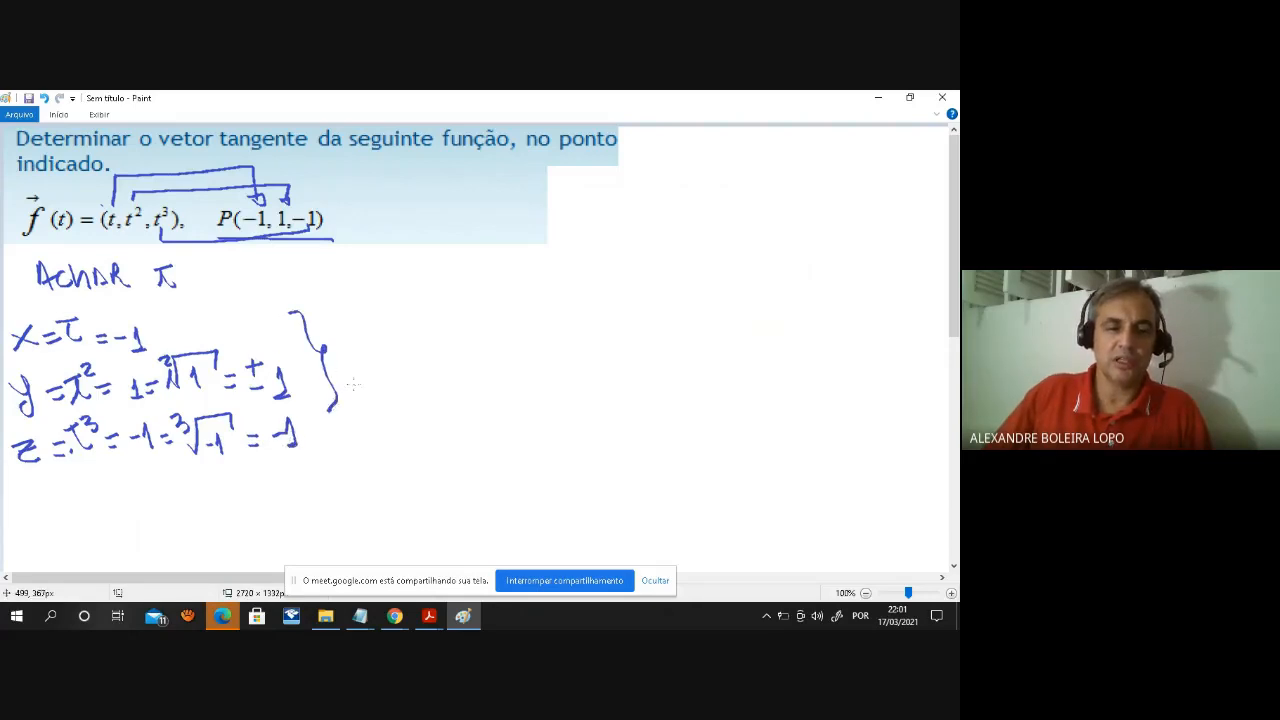
{"action": "mouse_move", "coordinate": [345, 340]}
{"action": "left_mouse_down"}
{"action": "mouse_move", "coordinate": [342, 368]}
{"action": "mouse_move", "coordinate": [368, 336]}
{"action": "mouse_move", "coordinate": [384, 348]}
{"action": "left_mouse_up"}
{"action": "left_click_drag", "start_coordinate": [370, 364], "coordinate": [386, 362]}
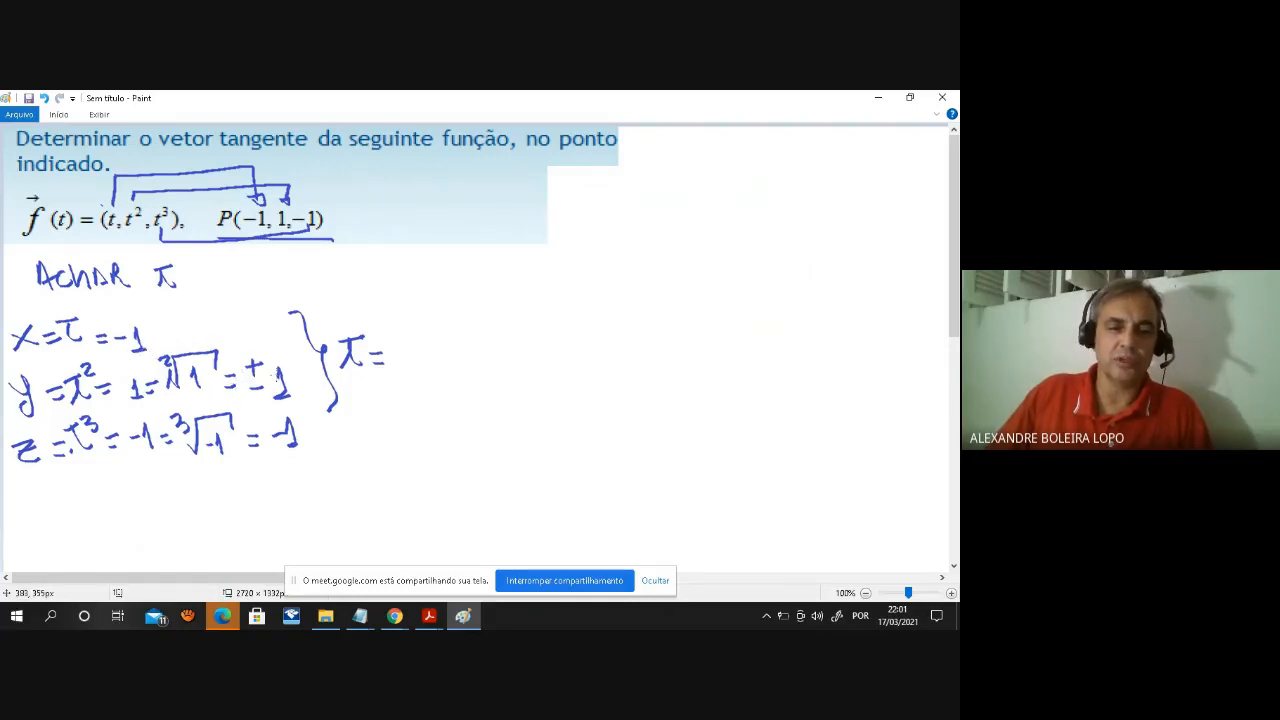
{"action": "left_click_drag", "start_coordinate": [392, 364], "coordinate": [418, 373]}
Draw a broken vertical dividing line beside the t = -1 result to separate off a second working area.
{"action": "mouse_move", "coordinate": [450, 175]}
{"action": "left_mouse_down"}
{"action": "mouse_move", "coordinate": [458, 272]}
{"action": "mouse_move", "coordinate": [472, 284]}
{"action": "left_mouse_up"}
{"action": "left_click_drag", "start_coordinate": [455, 330], "coordinate": [475, 318]}
{"action": "left_click_drag", "start_coordinate": [464, 368], "coordinate": [472, 495]}
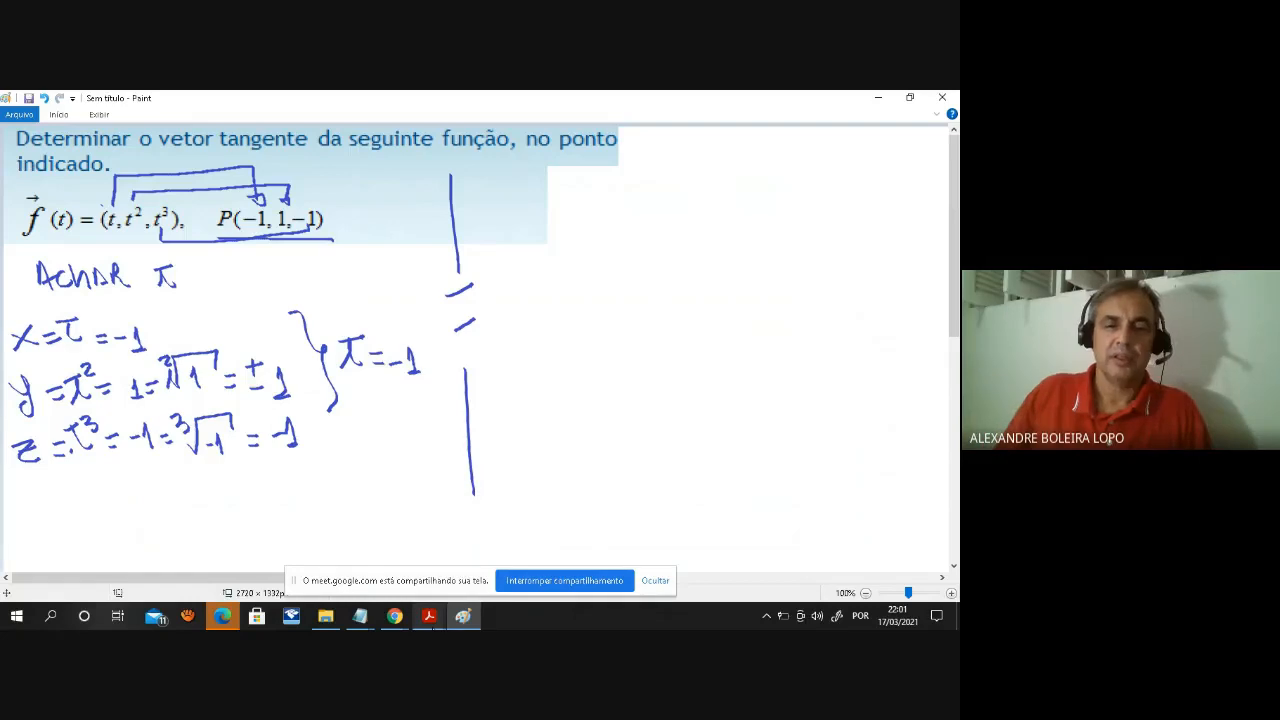
{"action": "mouse_move", "coordinate": [429, 616]}
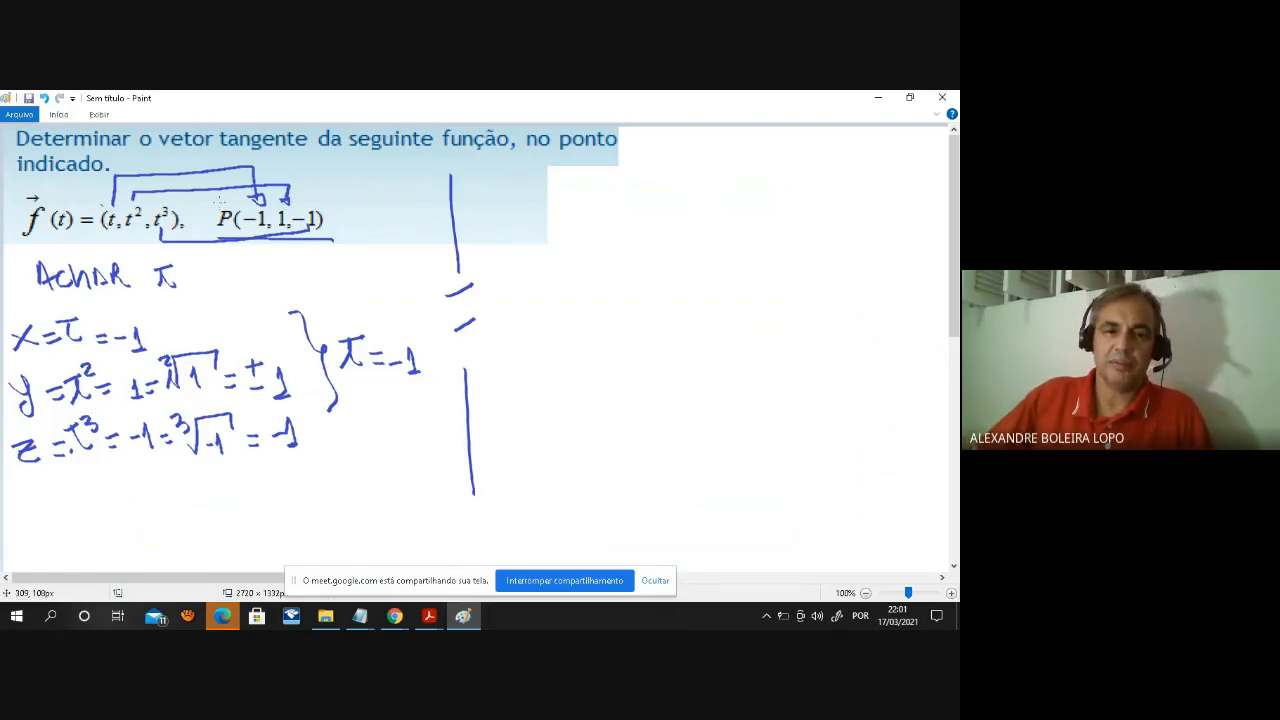
{"action": "left_click_drag", "start_coordinate": [104, 184], "coordinate": [101, 228]}
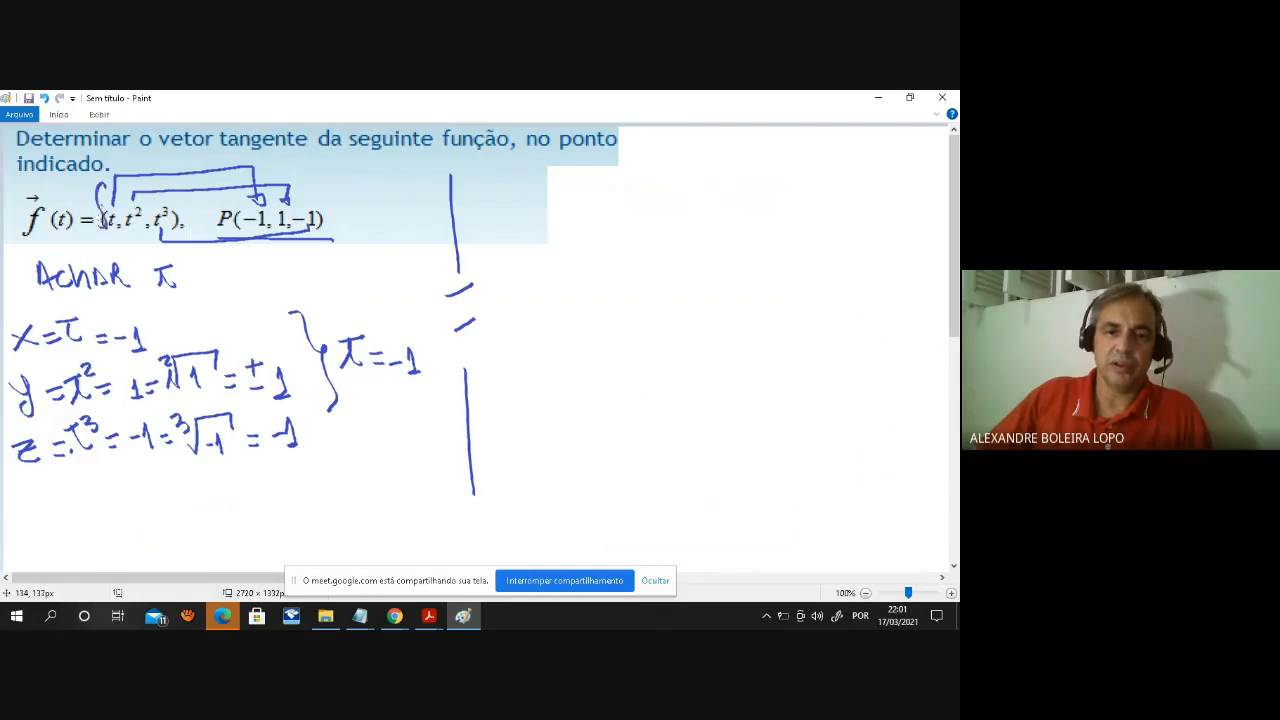
{"action": "mouse_move", "coordinate": [505, 176]}
{"action": "left_mouse_down"}
{"action": "mouse_move", "coordinate": [492, 212]}
{"action": "mouse_move", "coordinate": [504, 192]}
{"action": "left_mouse_up"}
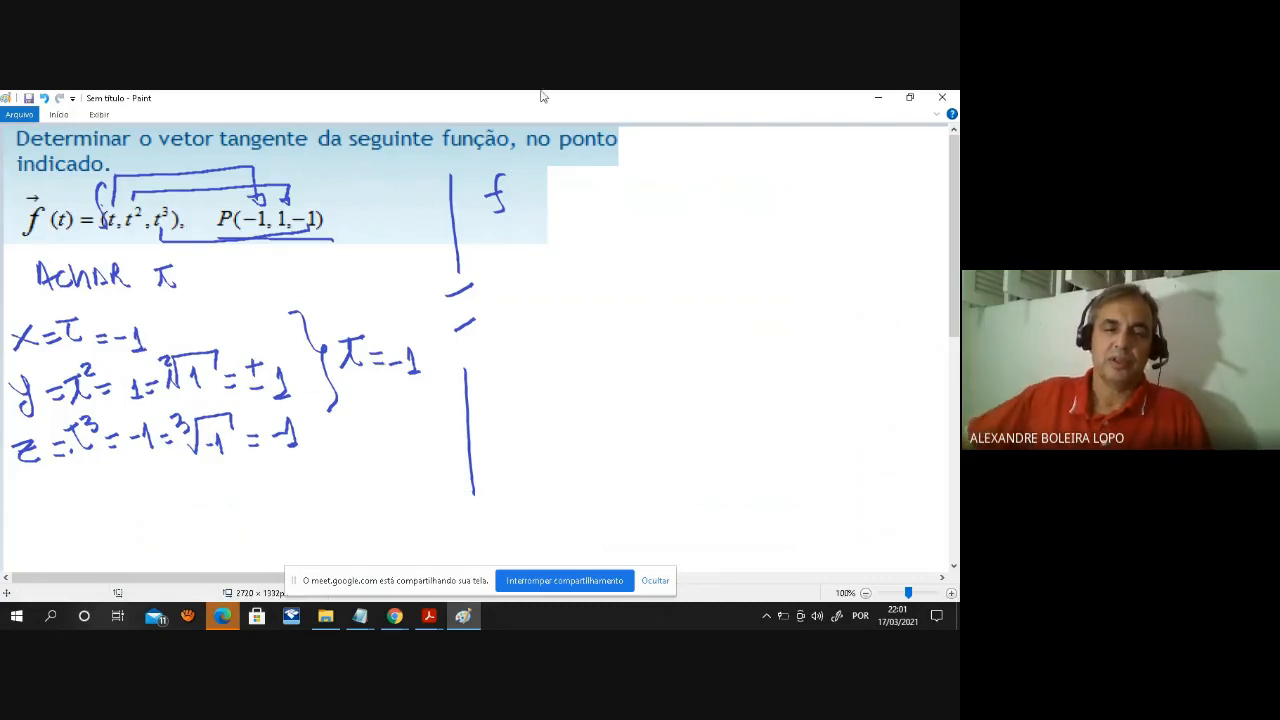
{"action": "left_click", "coordinate": [44, 98]}
{"action": "left_click", "coordinate": [44, 98]}
{"action": "left_click", "coordinate": [44, 98]}
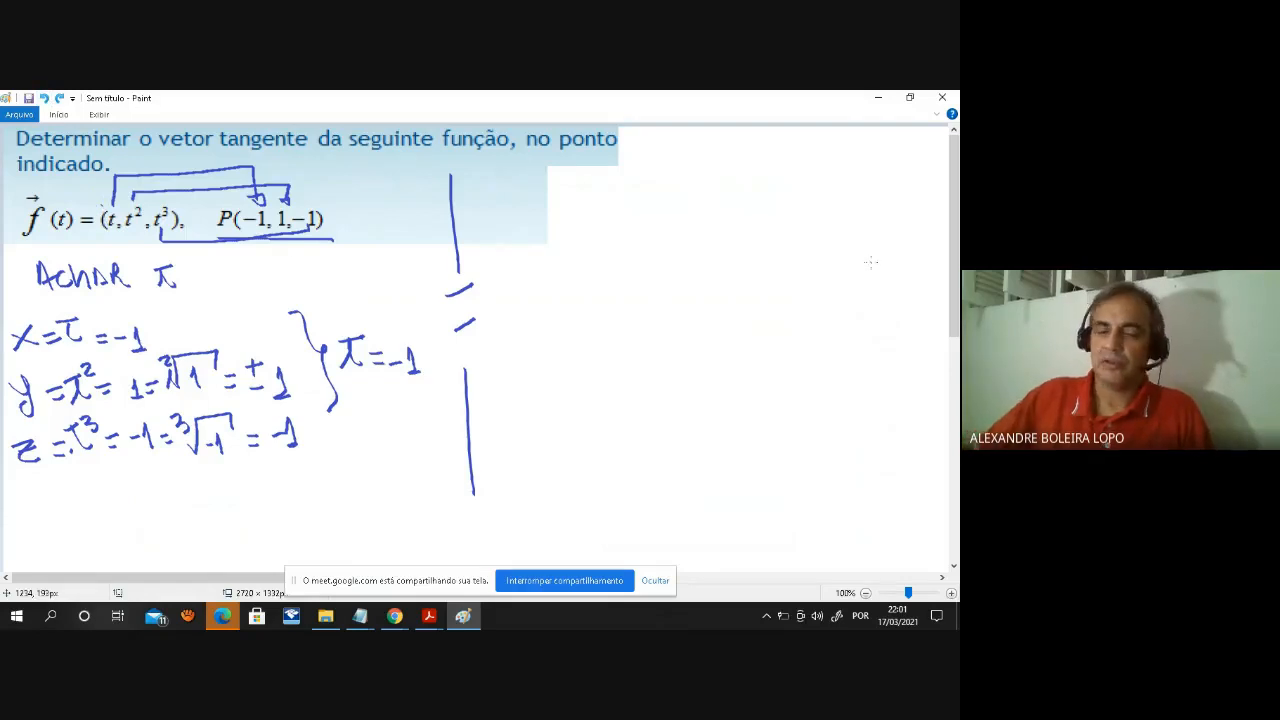
Handwrite the vector function f(t) = (t, t², t³), with an arrow over f, beyond the dividing line.
{"action": "mouse_move", "coordinate": [502, 184]}
{"action": "left_mouse_down"}
{"action": "mouse_move", "coordinate": [491, 218]}
{"action": "mouse_move", "coordinate": [500, 170]}
{"action": "mouse_move", "coordinate": [512, 212]}
{"action": "left_mouse_up"}
{"action": "mouse_move", "coordinate": [524, 186]}
{"action": "left_mouse_down"}
{"action": "mouse_move", "coordinate": [531, 202]}
{"action": "mouse_move", "coordinate": [529, 181]}
{"action": "left_mouse_up"}
{"action": "mouse_move", "coordinate": [539, 178]}
{"action": "left_mouse_down"}
{"action": "mouse_move", "coordinate": [540, 208]}
{"action": "mouse_move", "coordinate": [560, 193]}
{"action": "left_mouse_up"}
{"action": "mouse_move", "coordinate": [548, 204]}
{"action": "left_mouse_down"}
{"action": "mouse_move", "coordinate": [596, 208]}
{"action": "mouse_move", "coordinate": [601, 183]}
{"action": "left_mouse_up"}
{"action": "mouse_move", "coordinate": [619, 208]}
{"action": "left_mouse_down"}
{"action": "mouse_move", "coordinate": [644, 172]}
{"action": "mouse_move", "coordinate": [646, 215]}
{"action": "mouse_move", "coordinate": [688, 176]}
{"action": "left_mouse_up"}
{"action": "left_click_drag", "start_coordinate": [676, 172], "coordinate": [702, 212]}
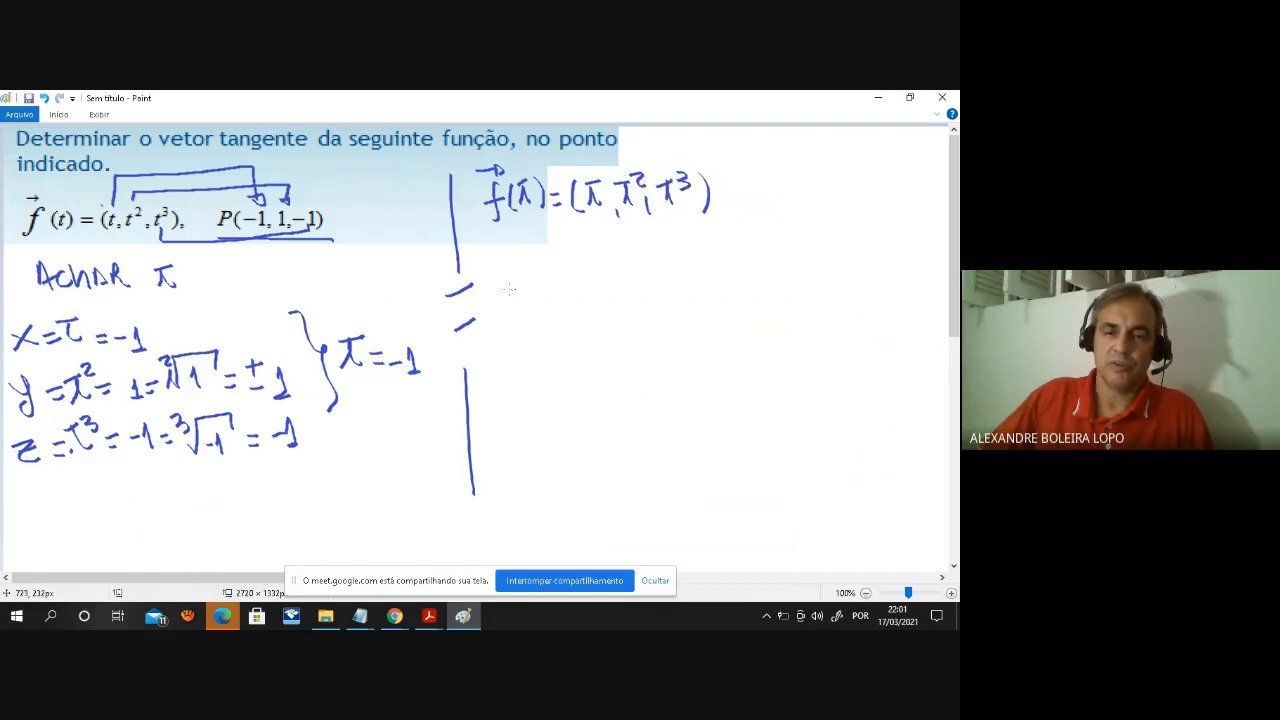
Handwrite the derivative f'(t) = (1, 2t, 3t²), with an arrow over f, below the vector function.
{"action": "mouse_move", "coordinate": [499, 248]}
{"action": "left_mouse_down"}
{"action": "mouse_move", "coordinate": [497, 290]}
{"action": "mouse_move", "coordinate": [508, 238]}
{"action": "mouse_move", "coordinate": [487, 245]}
{"action": "mouse_move", "coordinate": [498, 238]}
{"action": "mouse_move", "coordinate": [518, 286]}
{"action": "left_mouse_up"}
{"action": "mouse_move", "coordinate": [530, 258]}
{"action": "left_mouse_down"}
{"action": "mouse_move", "coordinate": [532, 284]}
{"action": "mouse_move", "coordinate": [542, 272]}
{"action": "left_mouse_up"}
{"action": "mouse_move", "coordinate": [542, 250]}
{"action": "left_mouse_down"}
{"action": "mouse_move", "coordinate": [546, 282]}
{"action": "mouse_move", "coordinate": [570, 264]}
{"action": "left_mouse_up"}
{"action": "left_click_drag", "start_coordinate": [556, 278], "coordinate": [585, 284]}
{"action": "mouse_move", "coordinate": [600, 262]}
{"action": "left_mouse_down"}
{"action": "mouse_move", "coordinate": [607, 252]}
{"action": "mouse_move", "coordinate": [603, 282]}
{"action": "mouse_move", "coordinate": [619, 282]}
{"action": "left_mouse_up"}
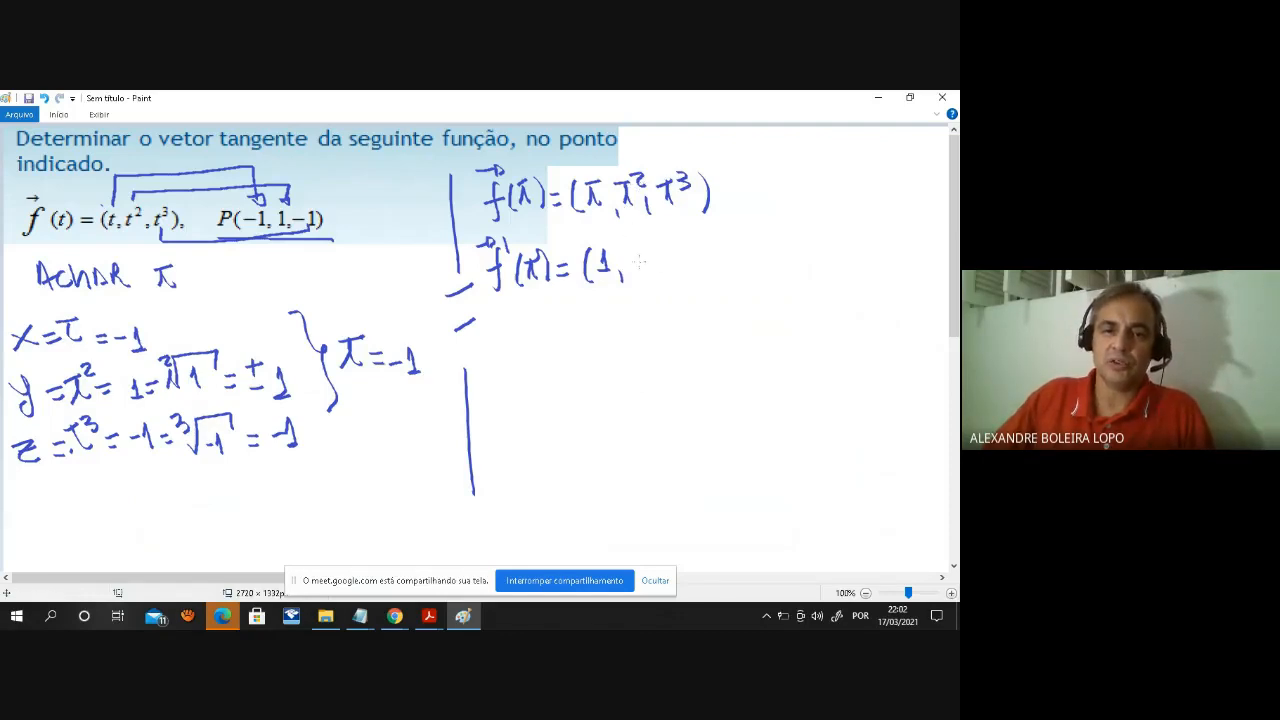
{"action": "mouse_move", "coordinate": [626, 250]}
{"action": "left_mouse_down"}
{"action": "mouse_move", "coordinate": [632, 268]}
{"action": "mouse_move", "coordinate": [662, 268]}
{"action": "left_mouse_up"}
{"action": "mouse_move", "coordinate": [644, 244]}
{"action": "left_mouse_down"}
{"action": "mouse_move", "coordinate": [662, 242]}
{"action": "mouse_move", "coordinate": [680, 284]}
{"action": "mouse_move", "coordinate": [692, 266]}
{"action": "mouse_move", "coordinate": [718, 266]}
{"action": "left_mouse_up"}
{"action": "mouse_move", "coordinate": [706, 240]}
{"action": "left_mouse_down"}
{"action": "mouse_move", "coordinate": [736, 238]}
{"action": "mouse_move", "coordinate": [754, 282]}
{"action": "left_mouse_up"}
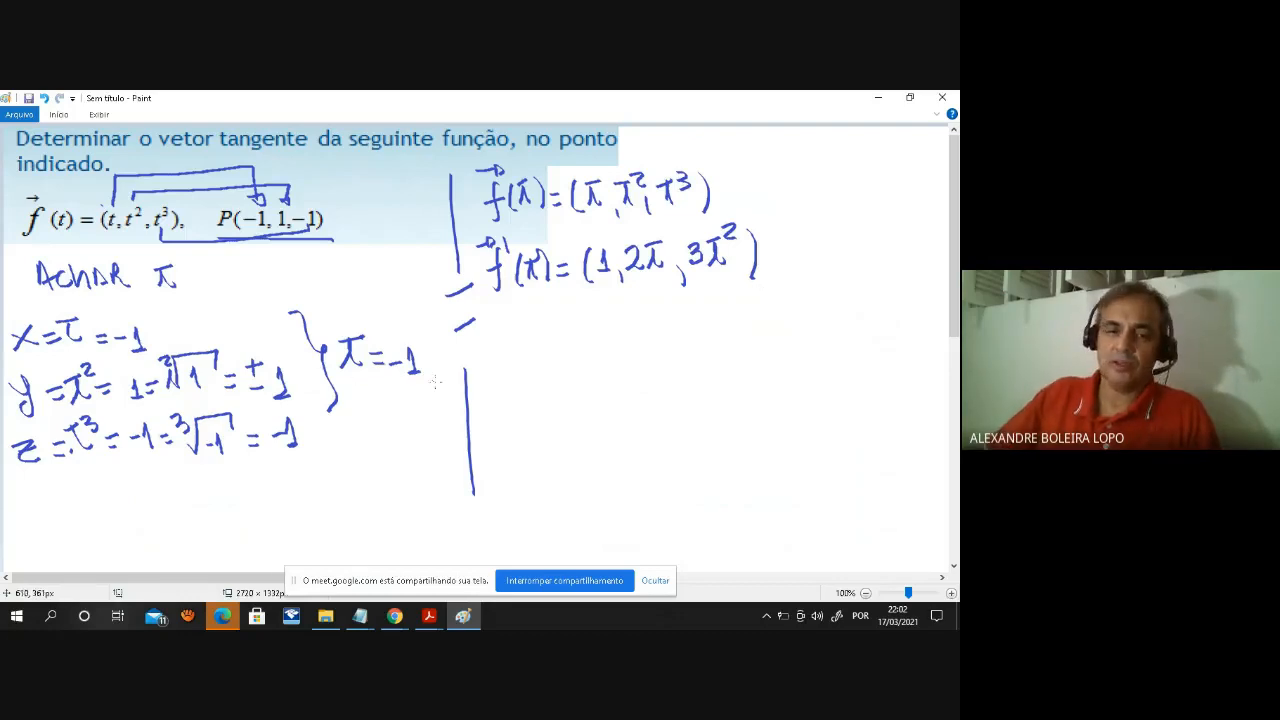
Handwrite the derivative evaluated at the point, f'(-1) = (1, -2, 3) = v, with an arrow over v.
{"action": "mouse_move", "coordinate": [514, 334]}
{"action": "left_mouse_down"}
{"action": "mouse_move", "coordinate": [507, 390]}
{"action": "mouse_move", "coordinate": [518, 331]}
{"action": "left_mouse_up"}
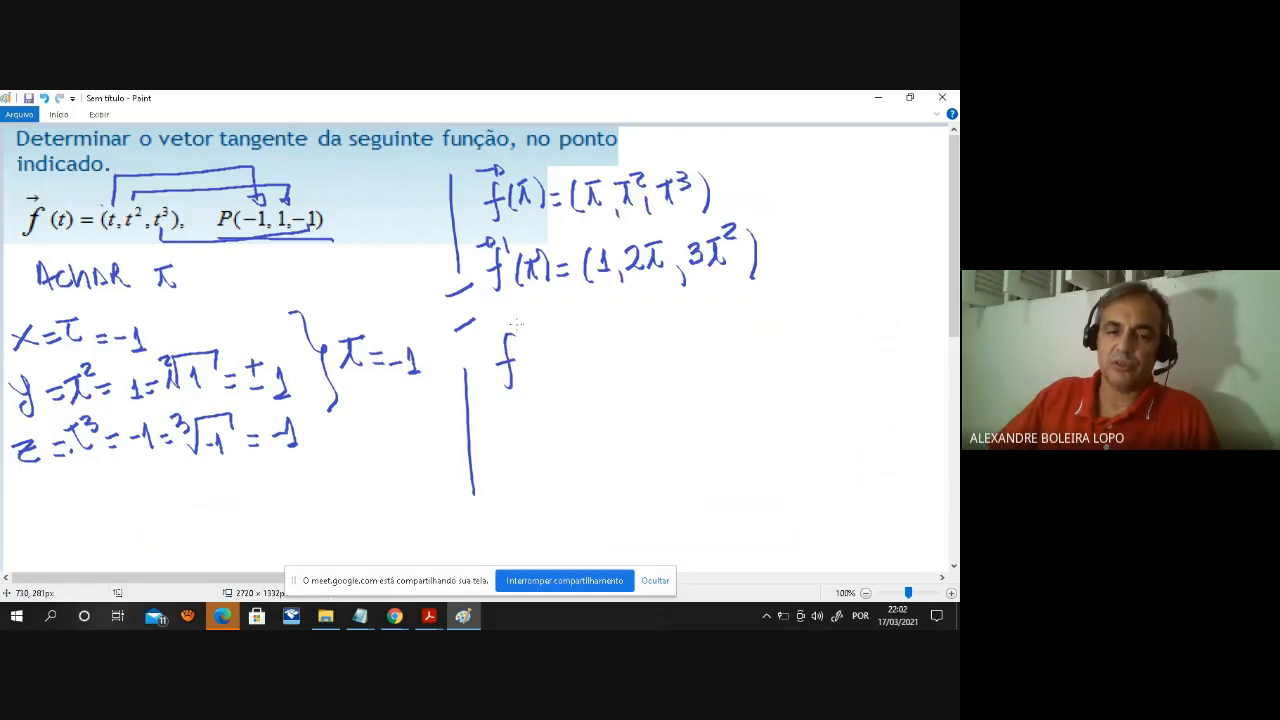
{"action": "mouse_move", "coordinate": [517, 314]}
{"action": "left_mouse_down"}
{"action": "mouse_move", "coordinate": [530, 372]}
{"action": "mouse_move", "coordinate": [566, 370]}
{"action": "left_mouse_up"}
{"action": "left_click_drag", "start_coordinate": [576, 356], "coordinate": [674, 374]}
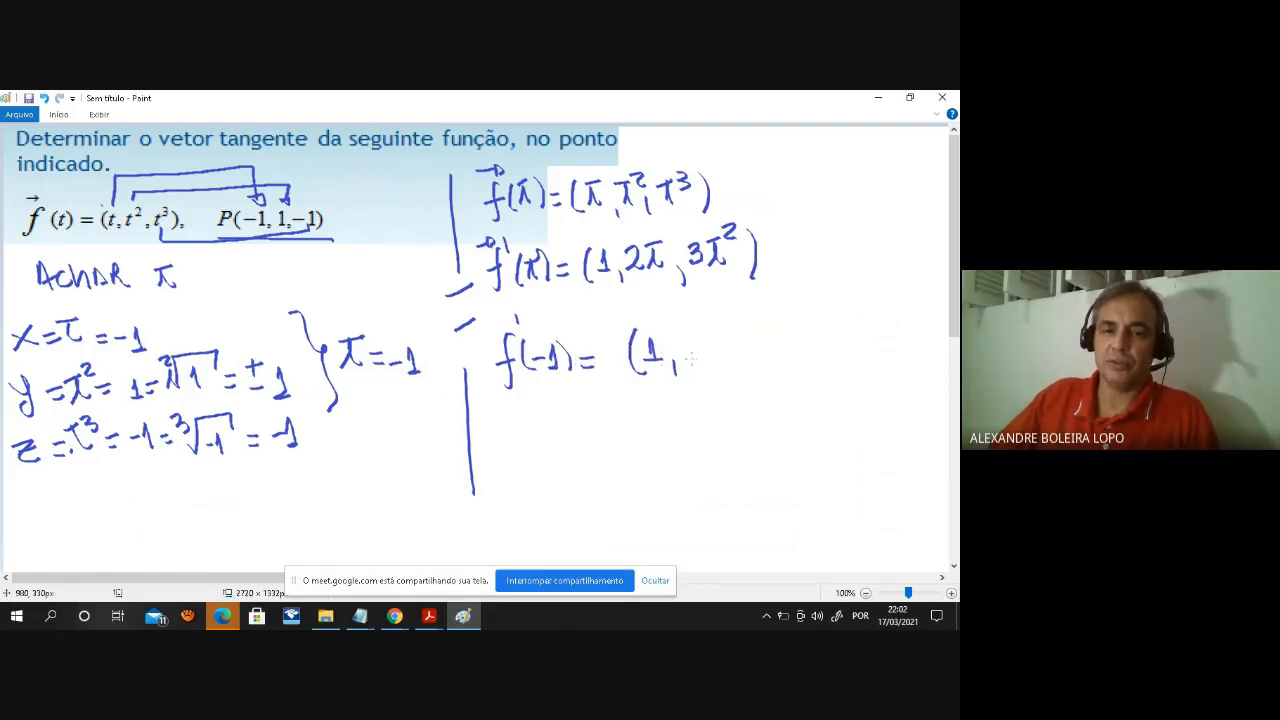
{"action": "left_click_drag", "start_coordinate": [677, 349], "coordinate": [714, 360]}
{"action": "left_click_drag", "start_coordinate": [727, 364], "coordinate": [724, 375]}
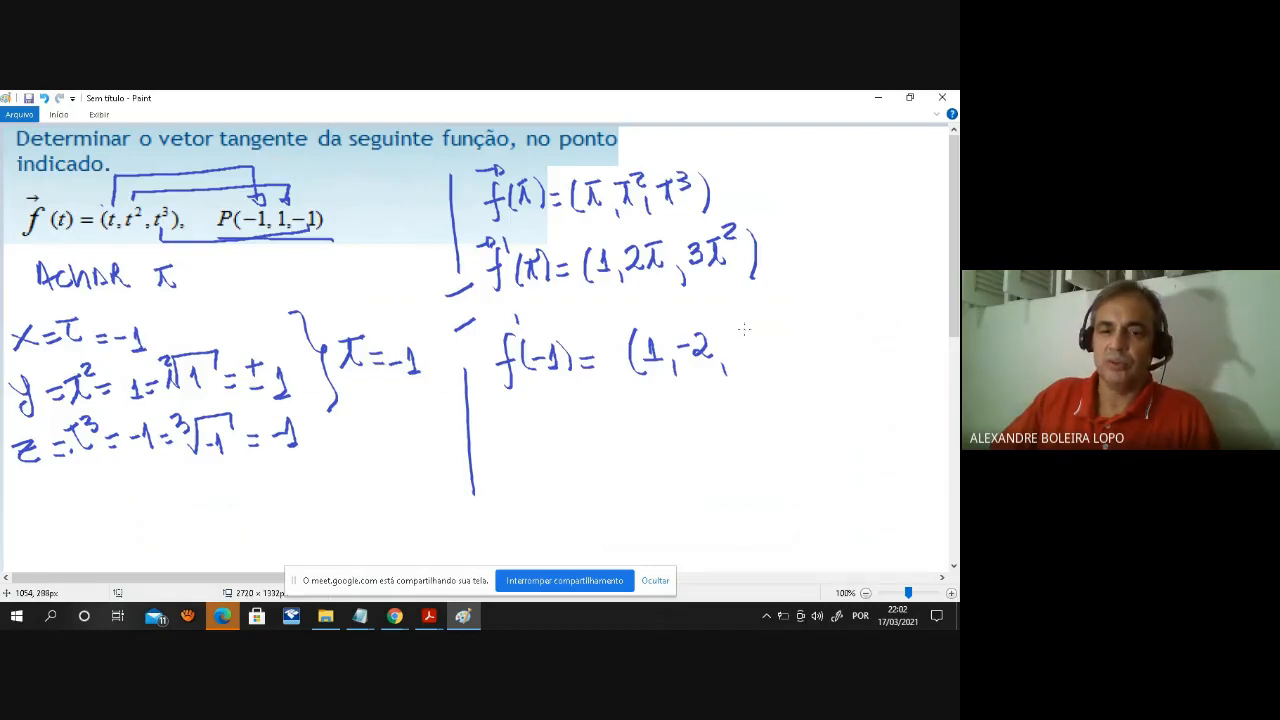
{"action": "mouse_move", "coordinate": [729, 333]}
{"action": "left_mouse_down"}
{"action": "mouse_move", "coordinate": [740, 340]}
{"action": "mouse_move", "coordinate": [731, 366]}
{"action": "mouse_move", "coordinate": [759, 373]}
{"action": "left_mouse_up"}
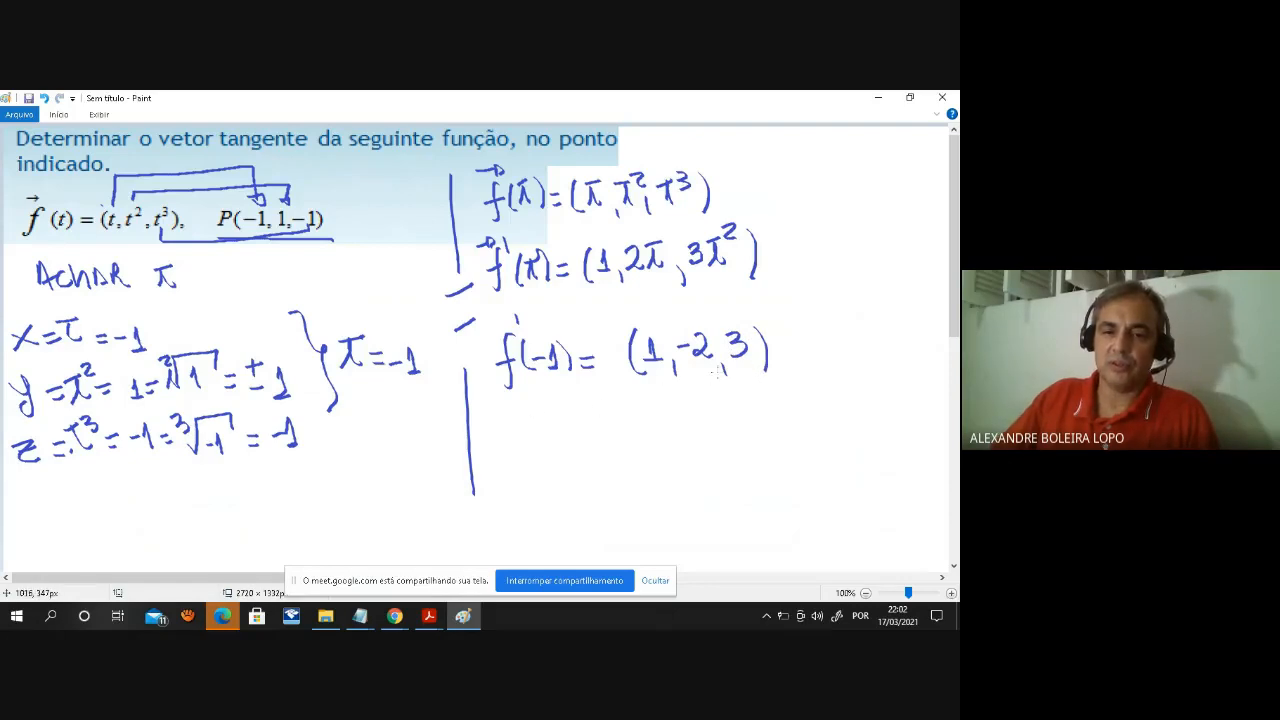
{"action": "mouse_move", "coordinate": [796, 352]}
{"action": "left_mouse_down"}
{"action": "mouse_move", "coordinate": [865, 324]}
{"action": "mouse_move", "coordinate": [855, 333]}
{"action": "left_mouse_up"}
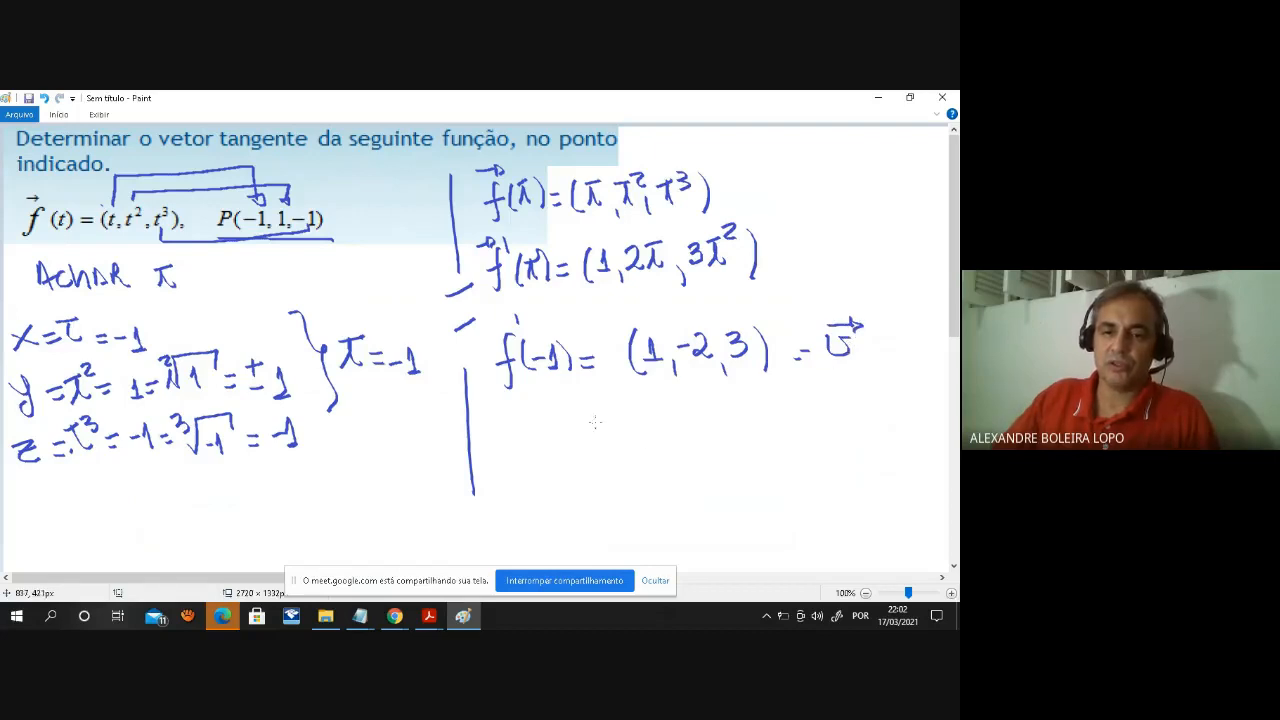
Draw a brace under (1, -2, 3) and label it "vetor tangente à P".
{"action": "left_click_drag", "start_coordinate": [604, 394], "coordinate": [792, 381]}
{"action": "mouse_move", "coordinate": [588, 422]}
{"action": "left_mouse_down"}
{"action": "mouse_move", "coordinate": [624, 432]}
{"action": "mouse_move", "coordinate": [680, 420]}
{"action": "left_mouse_up"}
{"action": "mouse_move", "coordinate": [608, 450]}
{"action": "left_mouse_down"}
{"action": "mouse_move", "coordinate": [612, 474]}
{"action": "mouse_move", "coordinate": [746, 455]}
{"action": "mouse_move", "coordinate": [820, 467]}
{"action": "mouse_move", "coordinate": [848, 428]}
{"action": "left_mouse_up"}
{"action": "left_click_drag", "start_coordinate": [848, 428], "coordinate": [851, 446]}
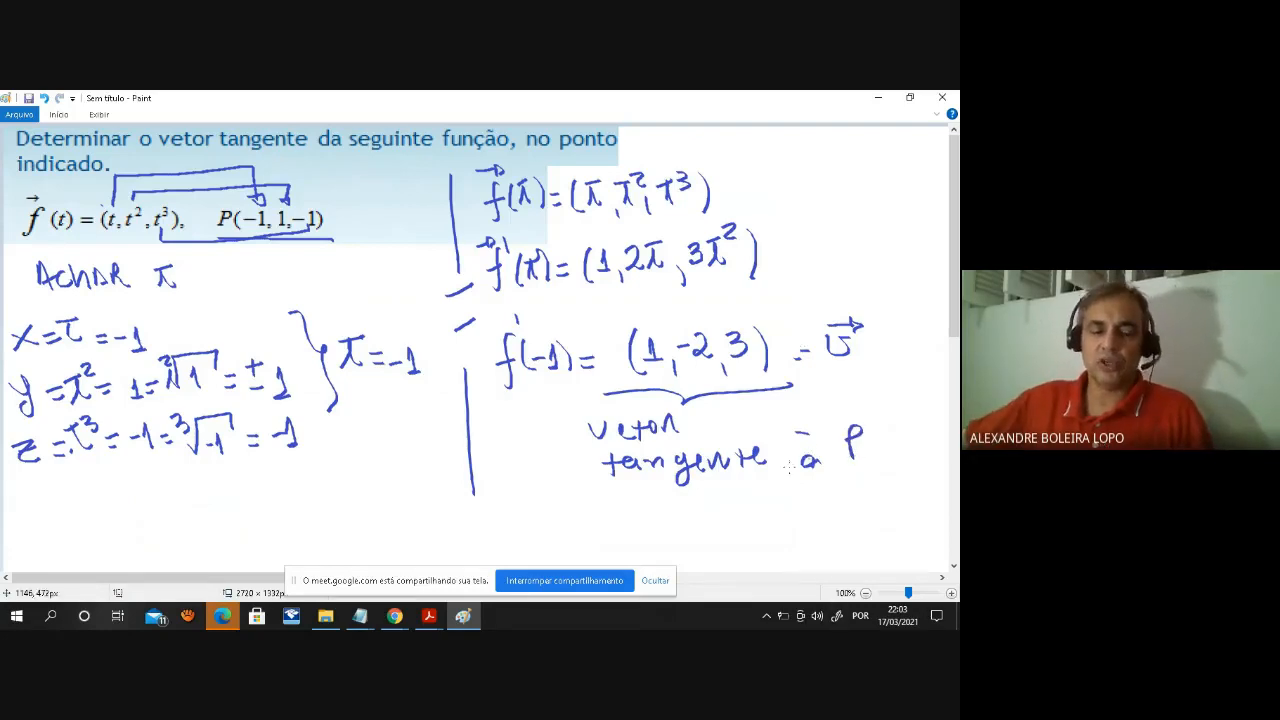
Switch to the open GeoGebra Classic page in Chrome.
{"action": "left_click", "coordinate": [393, 618]}
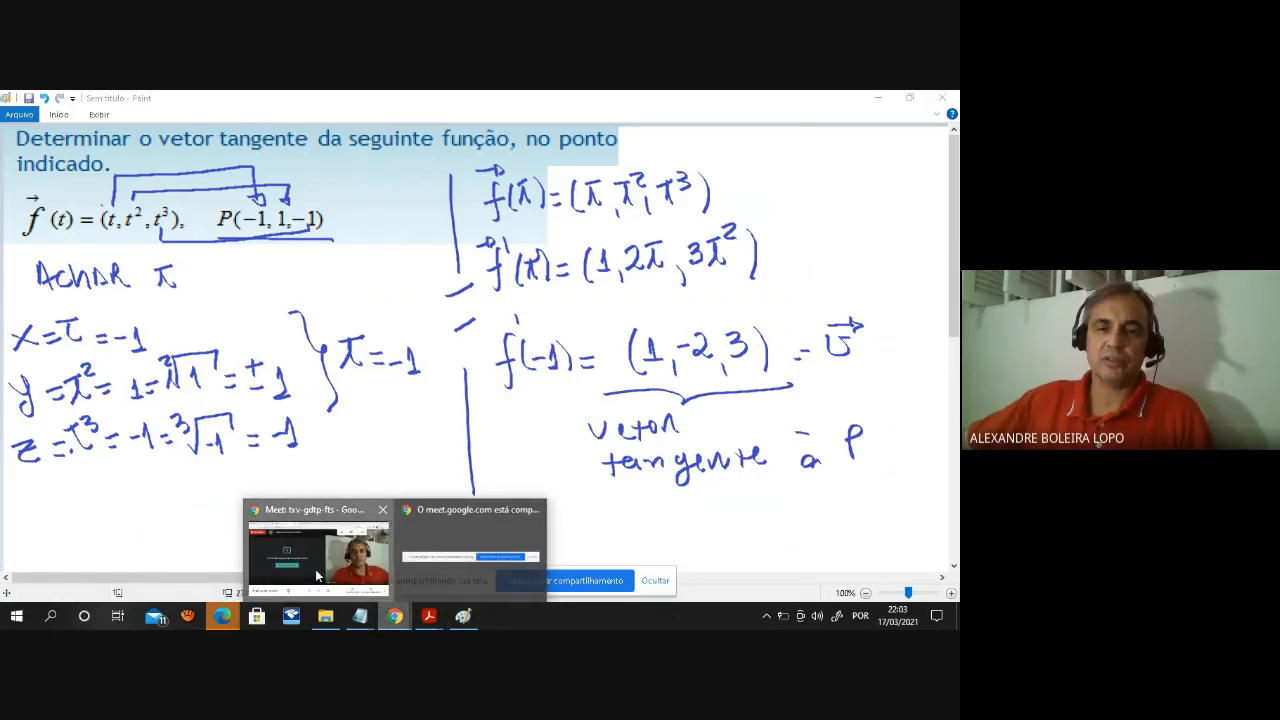
{"action": "left_click", "coordinate": [315, 575]}
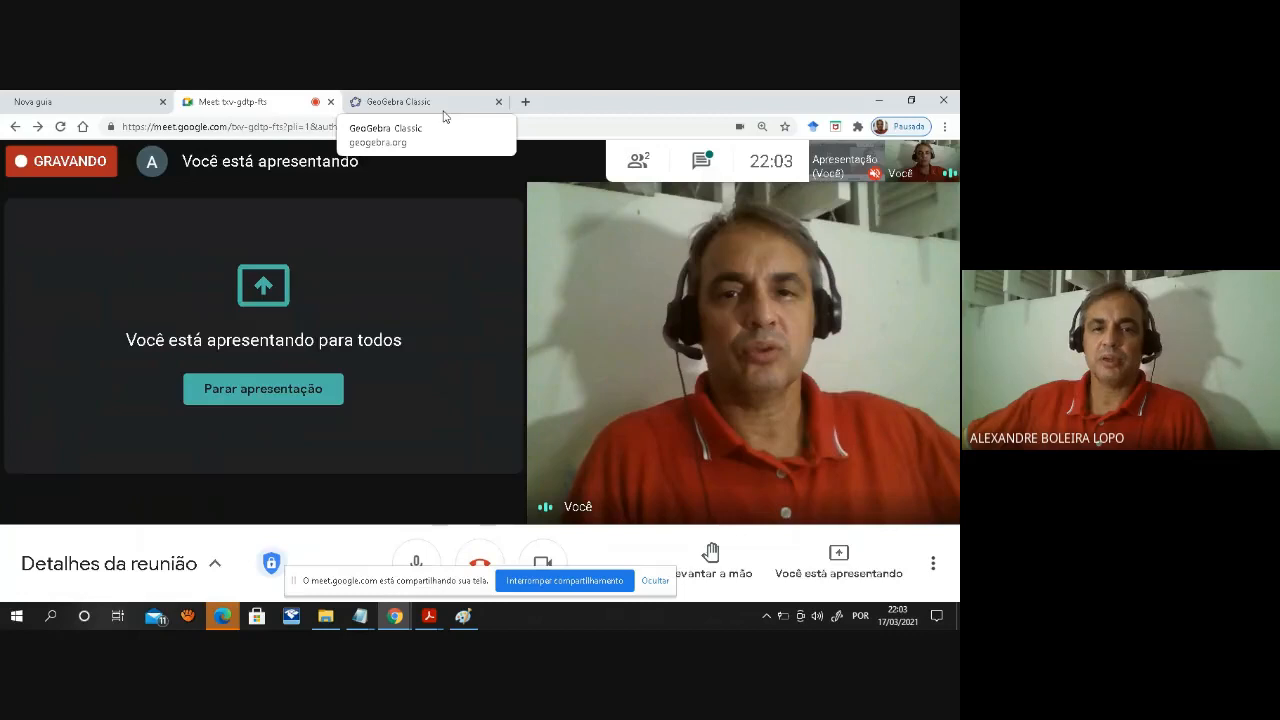
{"action": "left_click", "coordinate": [447, 110]}
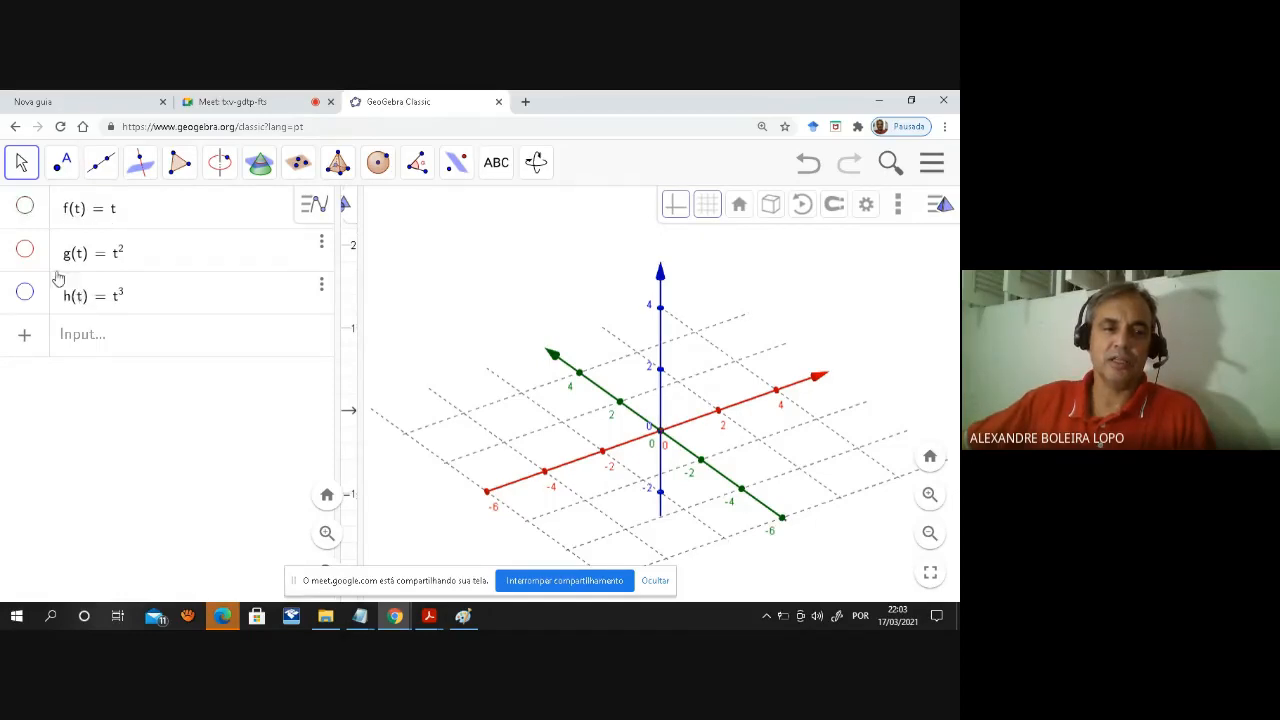
Widen the 2D graphics view and show the graphs of f(t) = t, g(t) = t² and h(t) = t³.
{"action": "left_click", "coordinate": [25, 209]}
{"action": "left_click", "coordinate": [25, 207]}
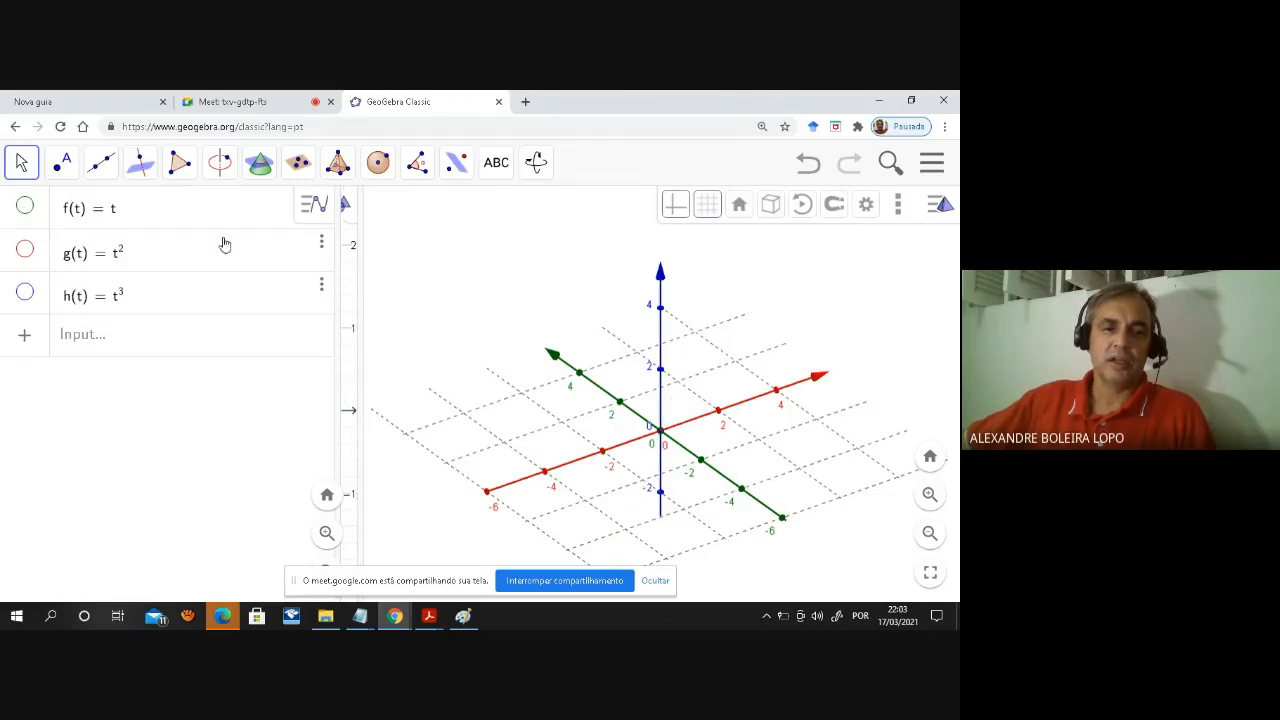
{"action": "left_click_drag", "start_coordinate": [358, 260], "coordinate": [624, 300]}
{"action": "scroll", "coordinate": [490, 330], "scroll_direction": "down", "scroll_amount": 5}
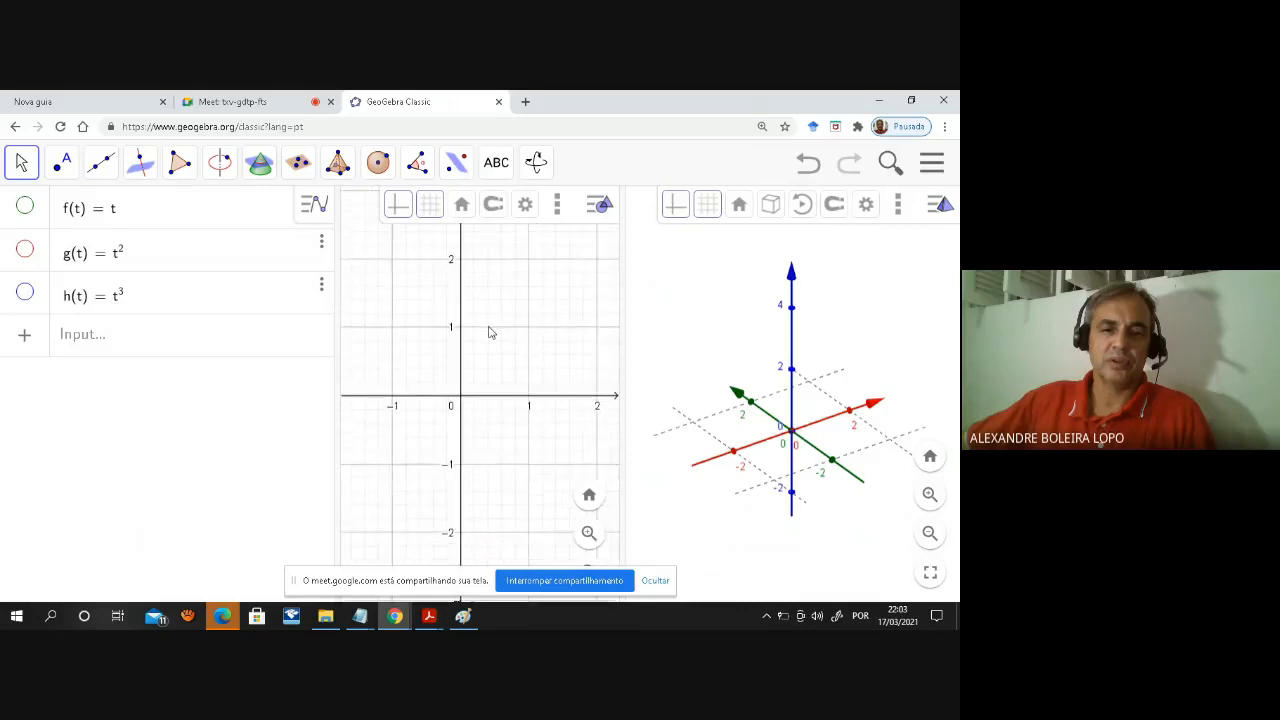
{"action": "left_click", "coordinate": [25, 207]}
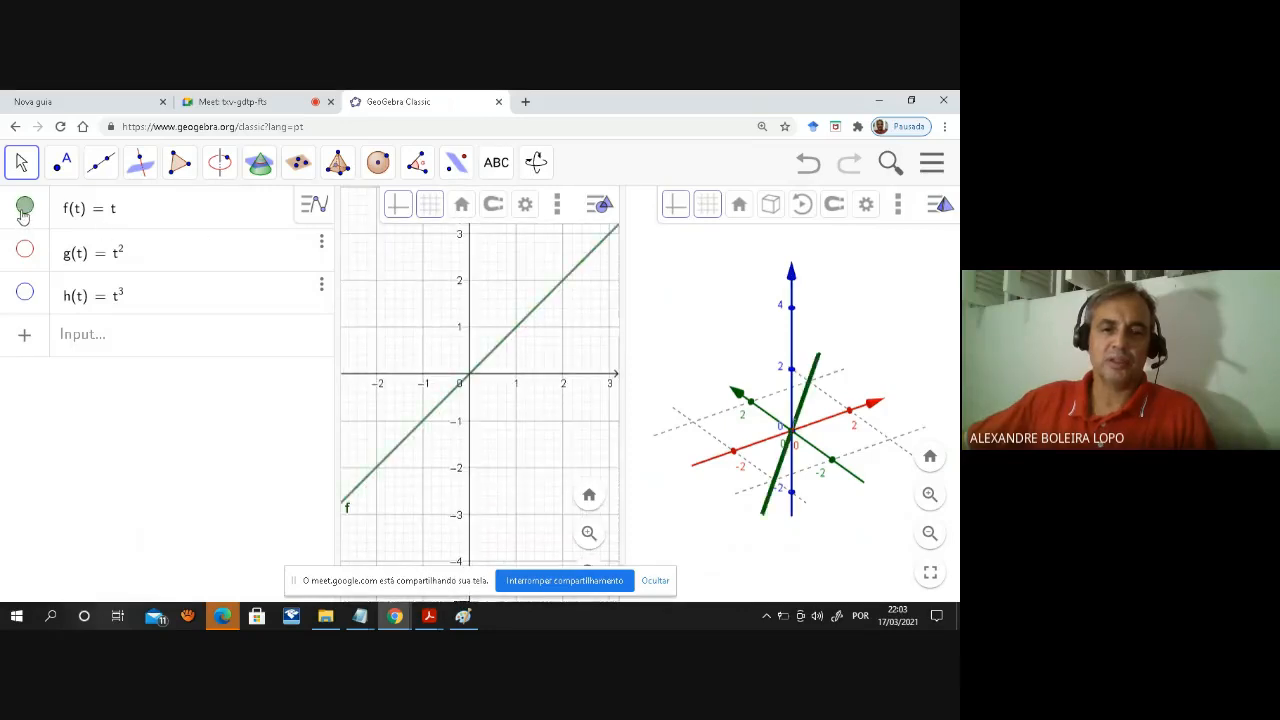
{"action": "left_click", "coordinate": [25, 253]}
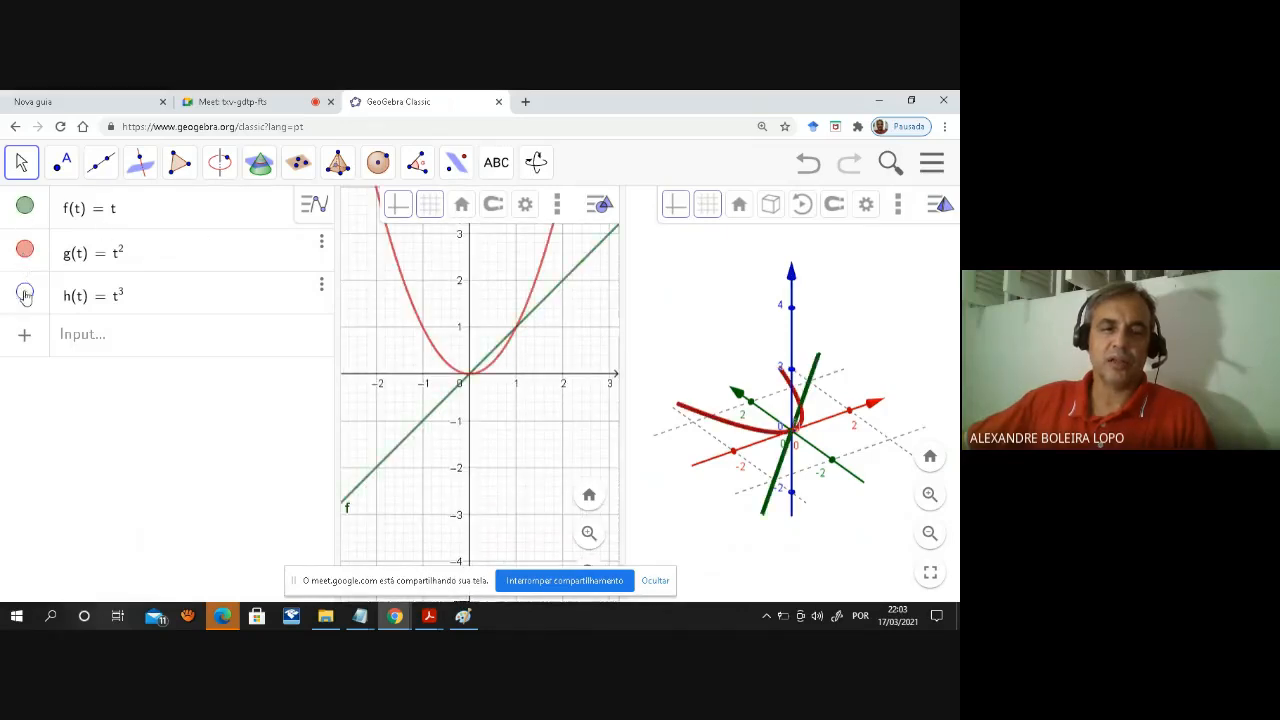
{"action": "left_click", "coordinate": [25, 294]}
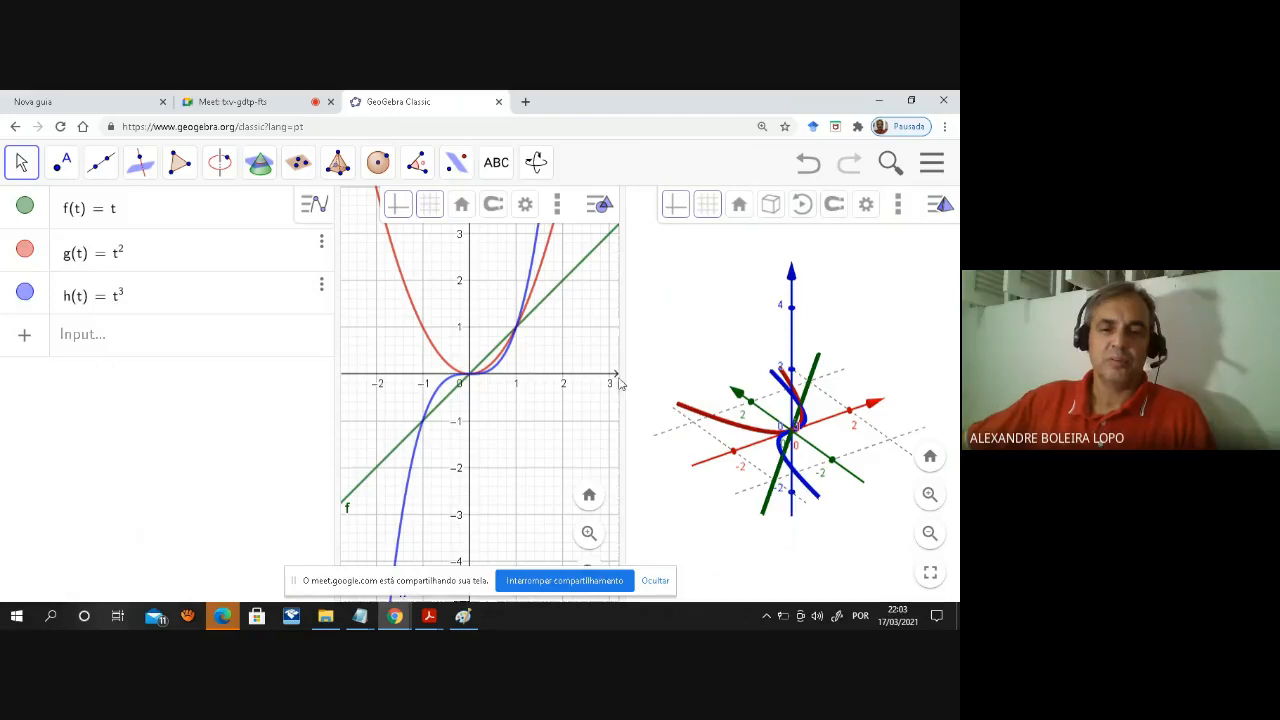
Narrow the 2D graphics view to enlarge the 3D view, and hide the graphs of f, g and h.
{"action": "left_click_drag", "start_coordinate": [620, 369], "coordinate": [436, 353]}
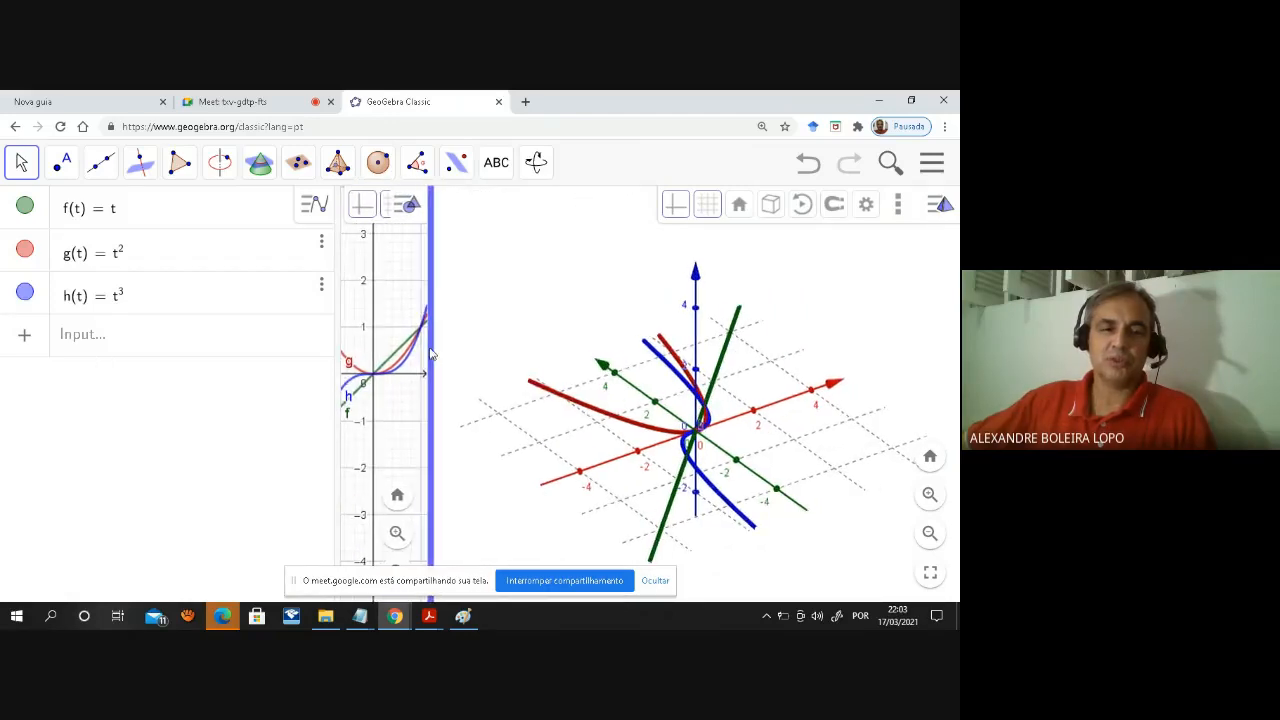
{"action": "left_click", "coordinate": [25, 291]}
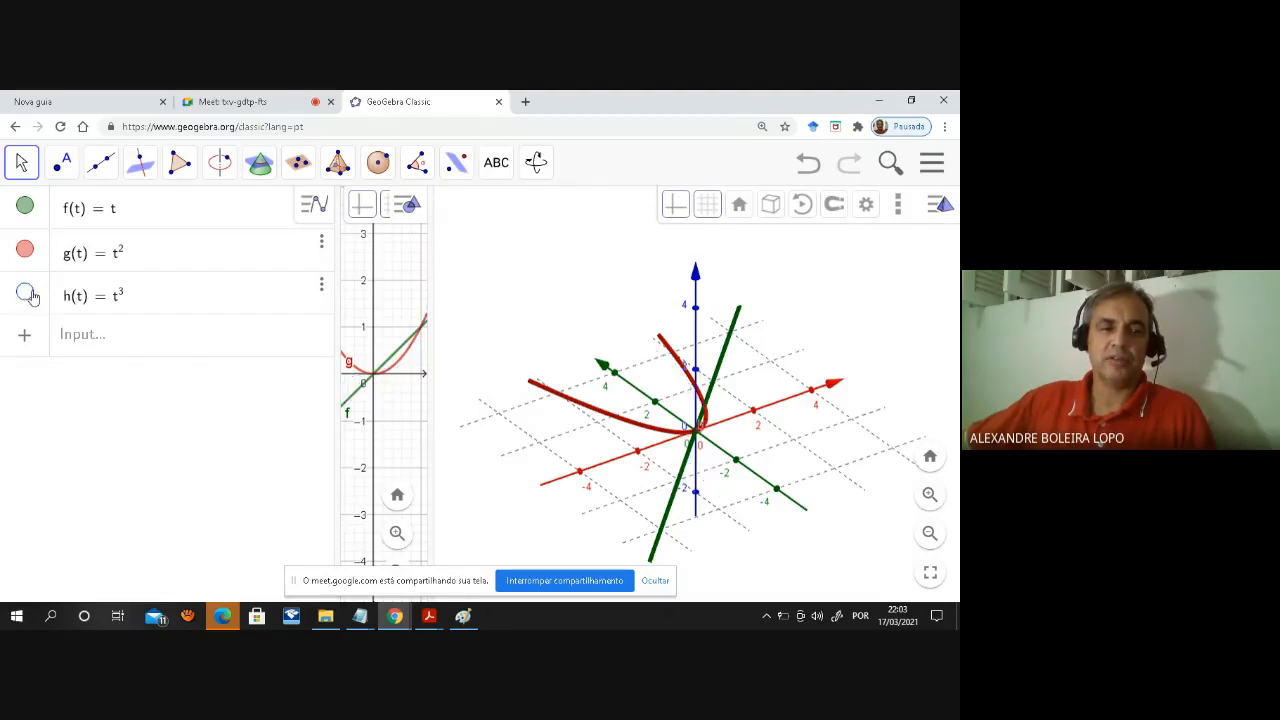
{"action": "left_click", "coordinate": [25, 249]}
{"action": "left_click", "coordinate": [31, 208]}
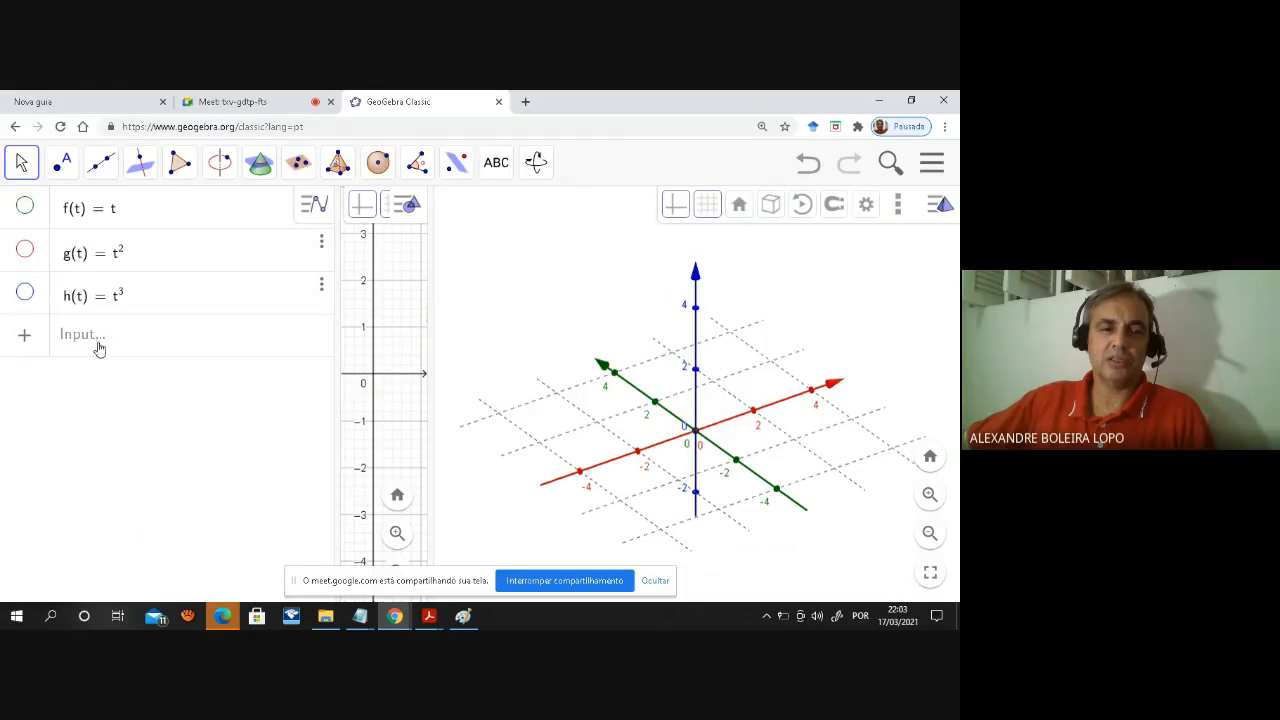
Start a 3D parametric Curve command with three expressions, entering f(t) as the first expression.
{"action": "left_click", "coordinate": [104, 333]}
{"action": "type", "text": "curve"}
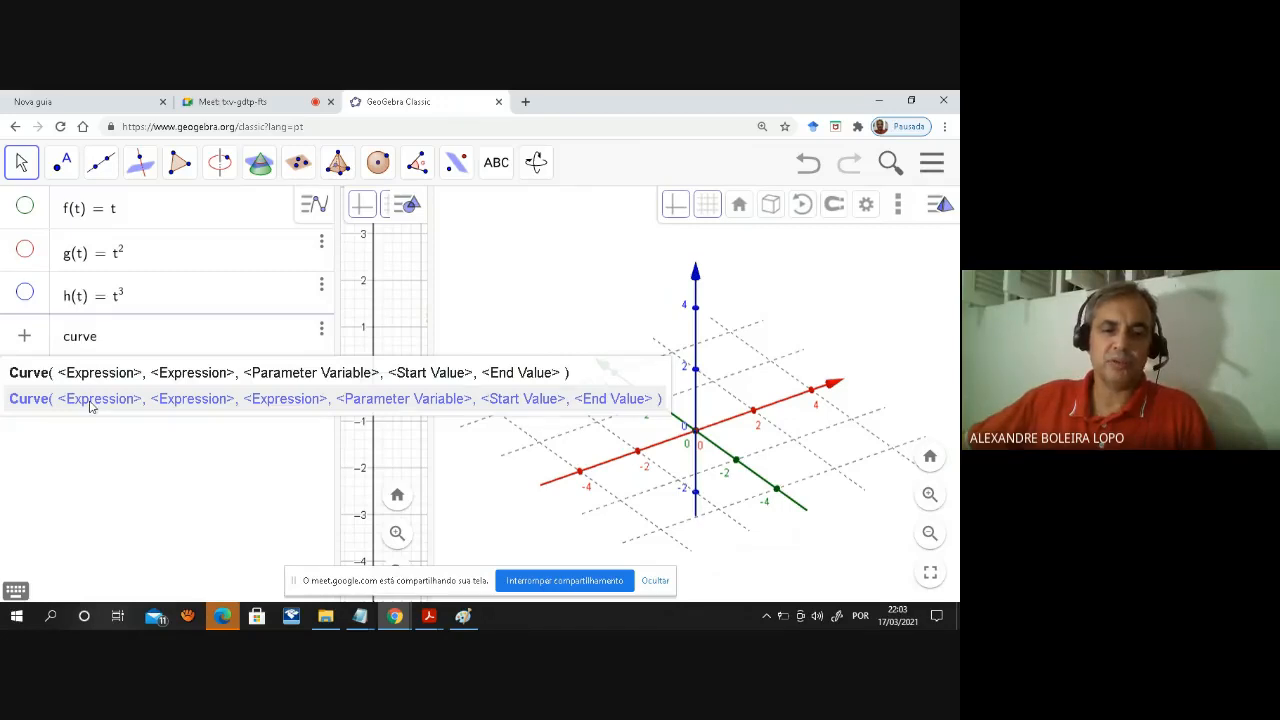
{"action": "left_click", "coordinate": [89, 400]}
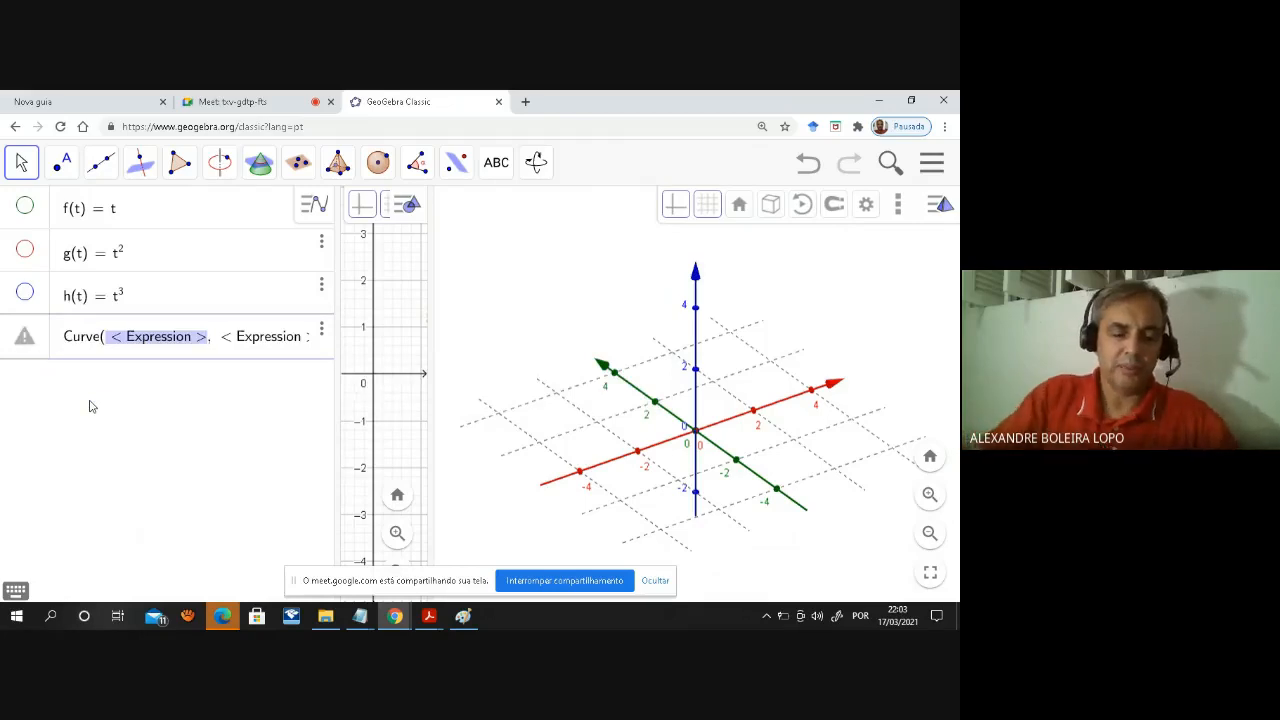
{"action": "key", "text": "End"}
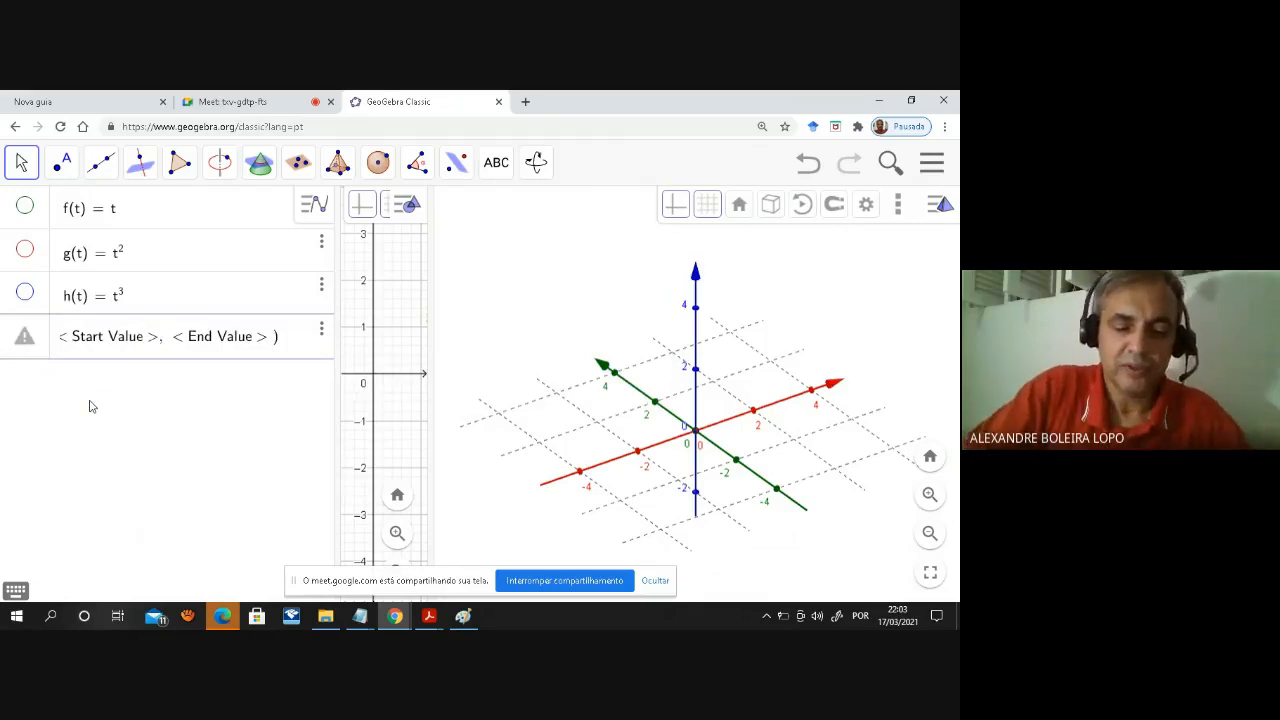
{"action": "type", "text": "f("}
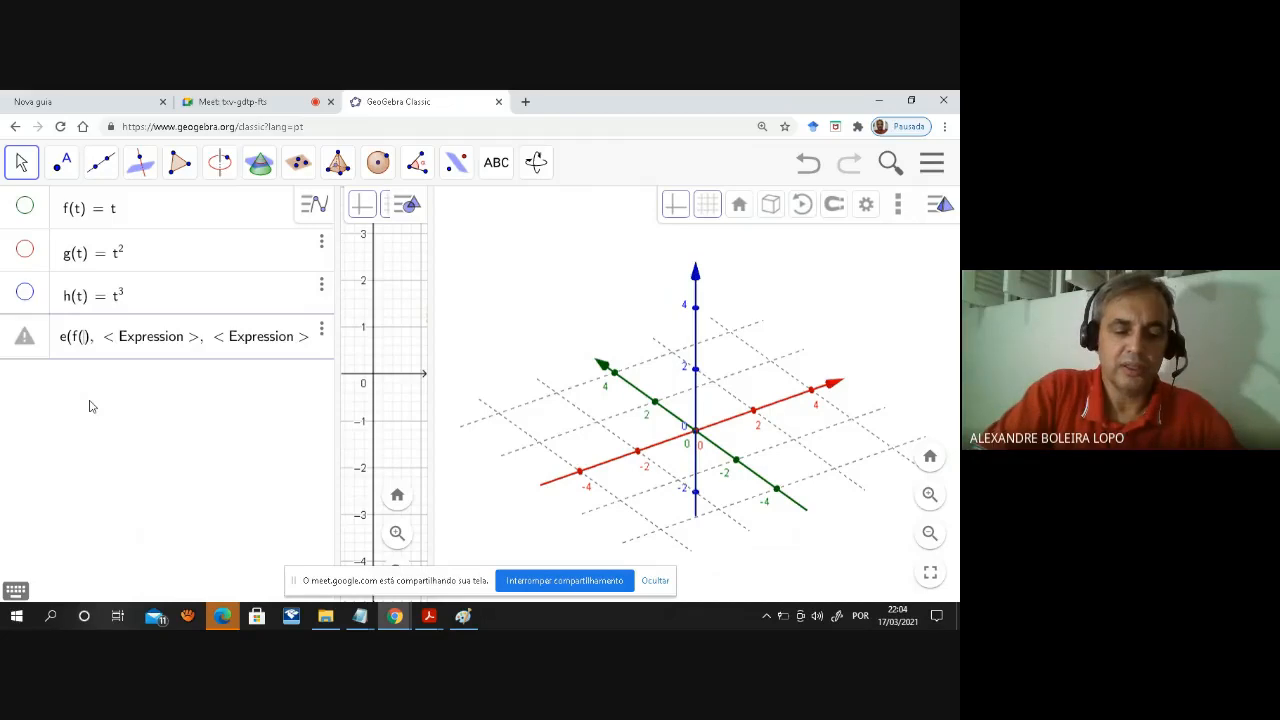
{"action": "type", "text": "t"}
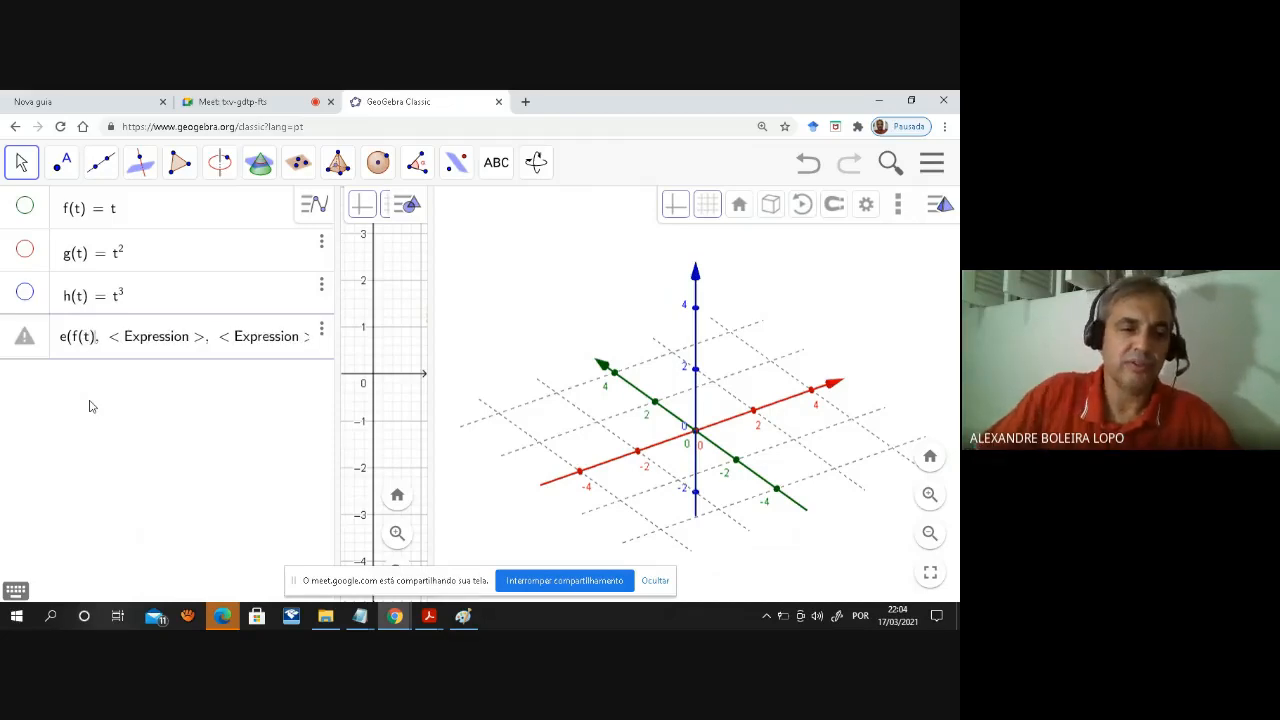
Enter g(t) and h(t) as the second and third expressions of the Curve command.
{"action": "left_click", "coordinate": [156, 337]}
{"action": "type", "text": "g"}
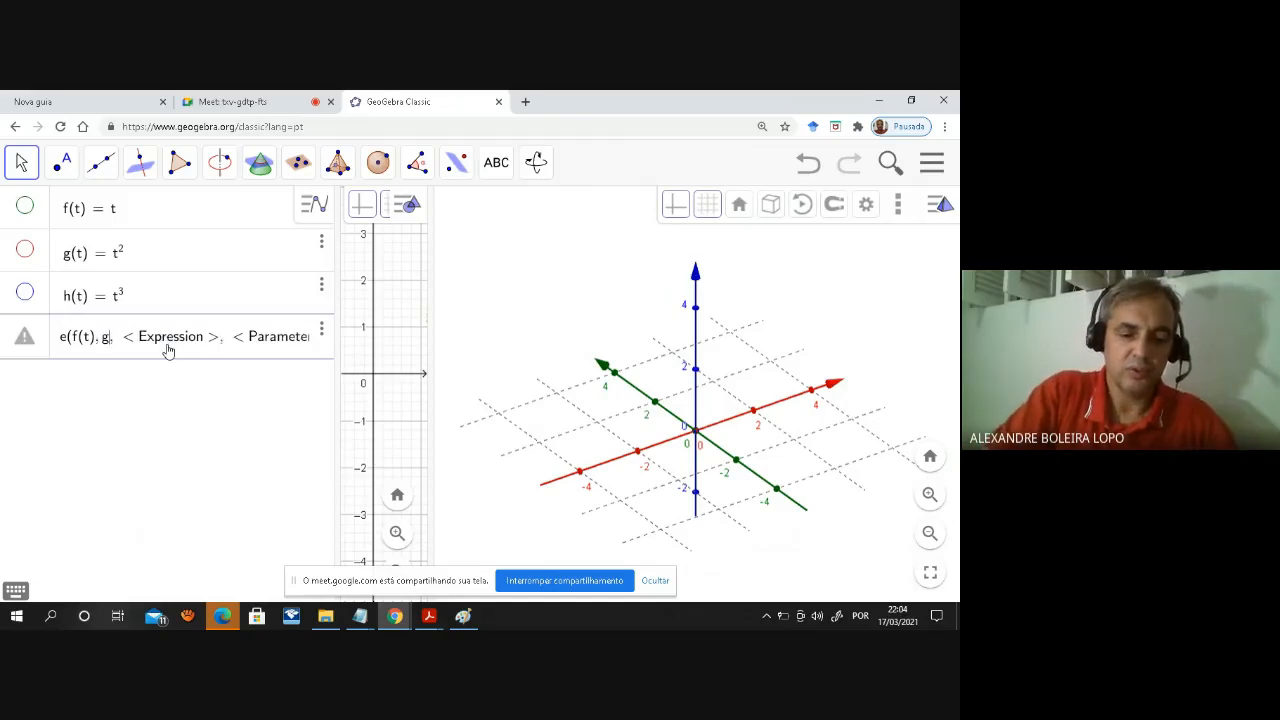
{"action": "type", "text": "(t)"}
{"action": "key", "text": "BackSpace"}
{"action": "type", "text": "t"}
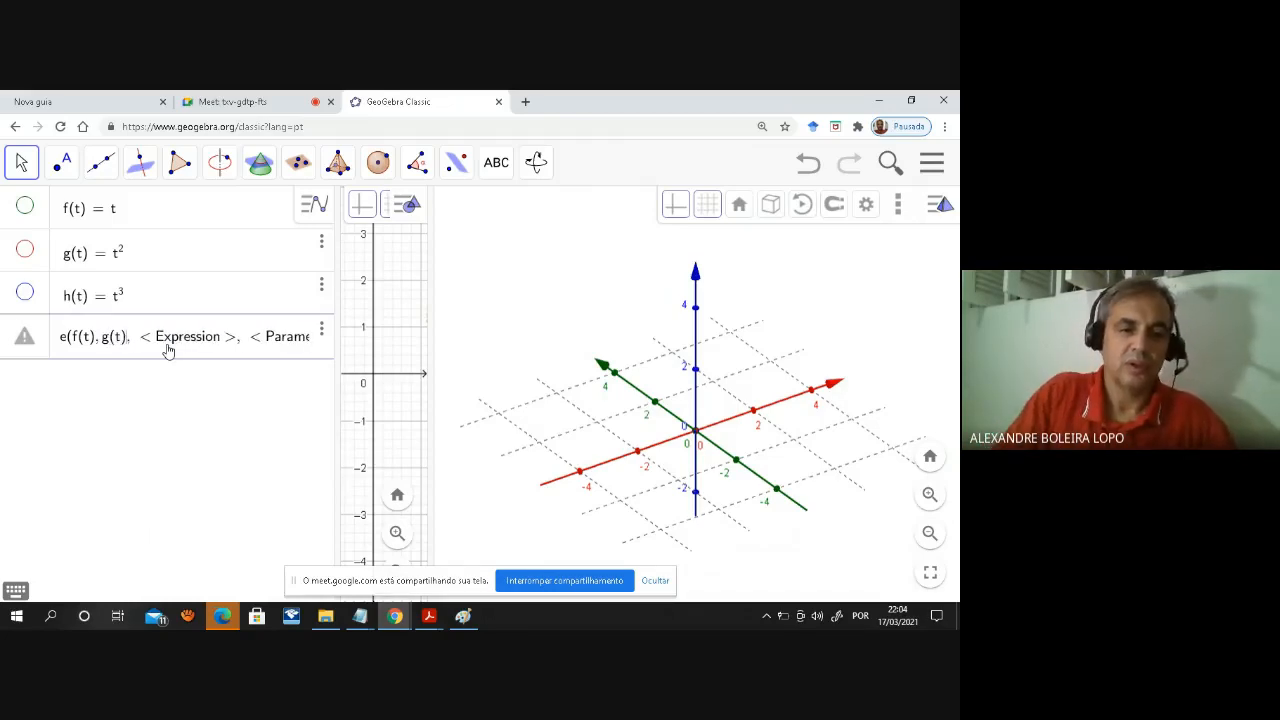
{"action": "left_click", "coordinate": [168, 338]}
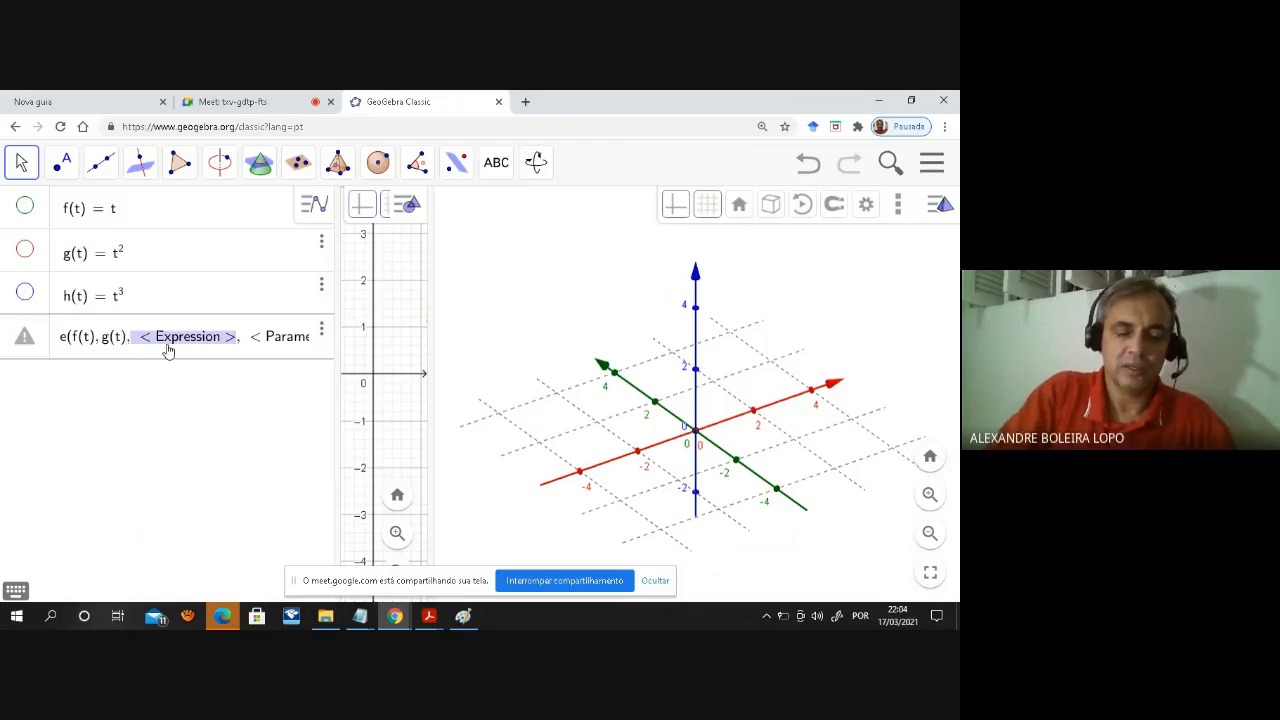
{"action": "key", "text": "BackSpace"}
{"action": "type", "text": "h(t),"}
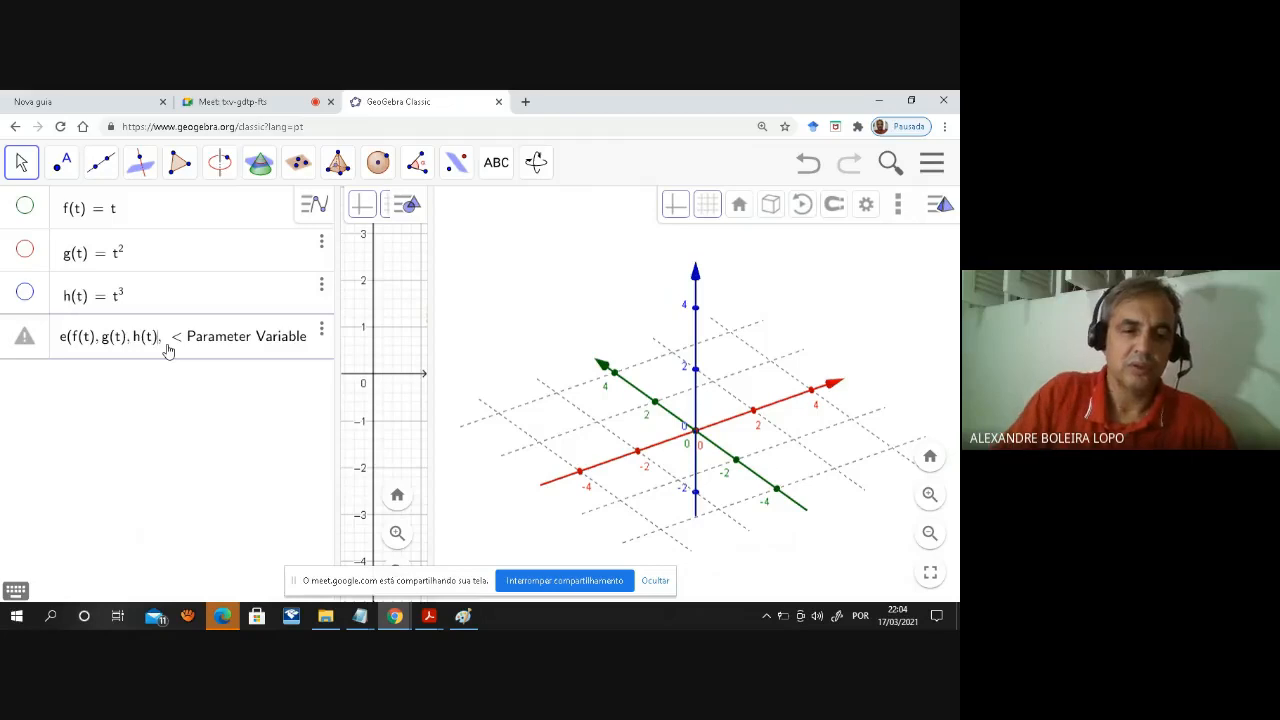
Set the curve's parameter variable to t with range -10 to 10, and create the curve.
{"action": "left_click", "coordinate": [168, 348]}
{"action": "type", "text": "t"}
{"action": "key", "text": "Tab"}
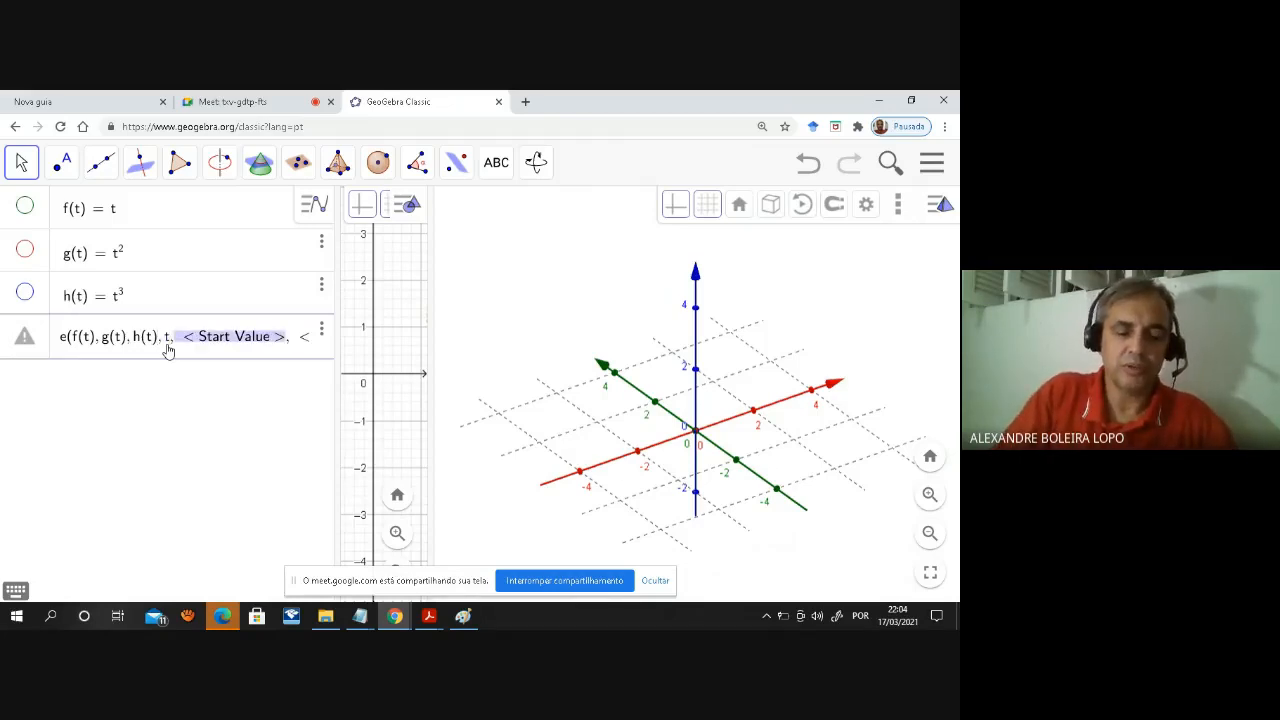
{"action": "type", "text": "-10,"}
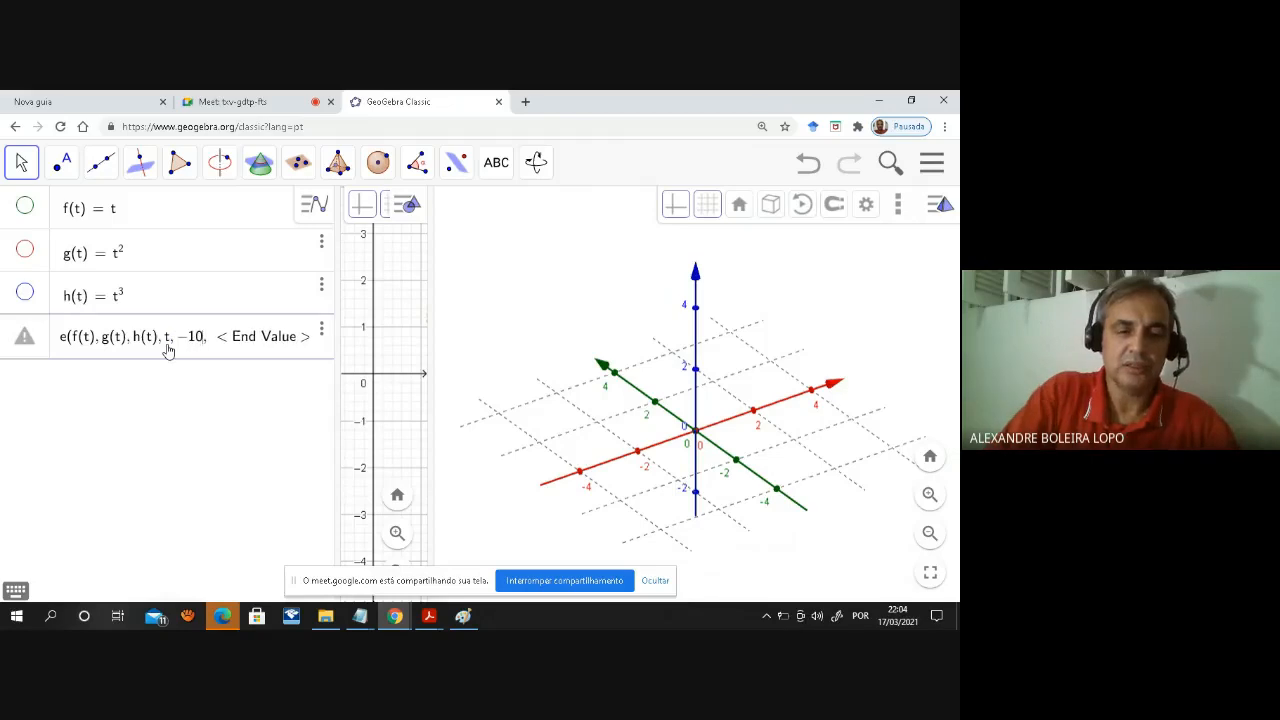
{"action": "key", "text": "Tab"}
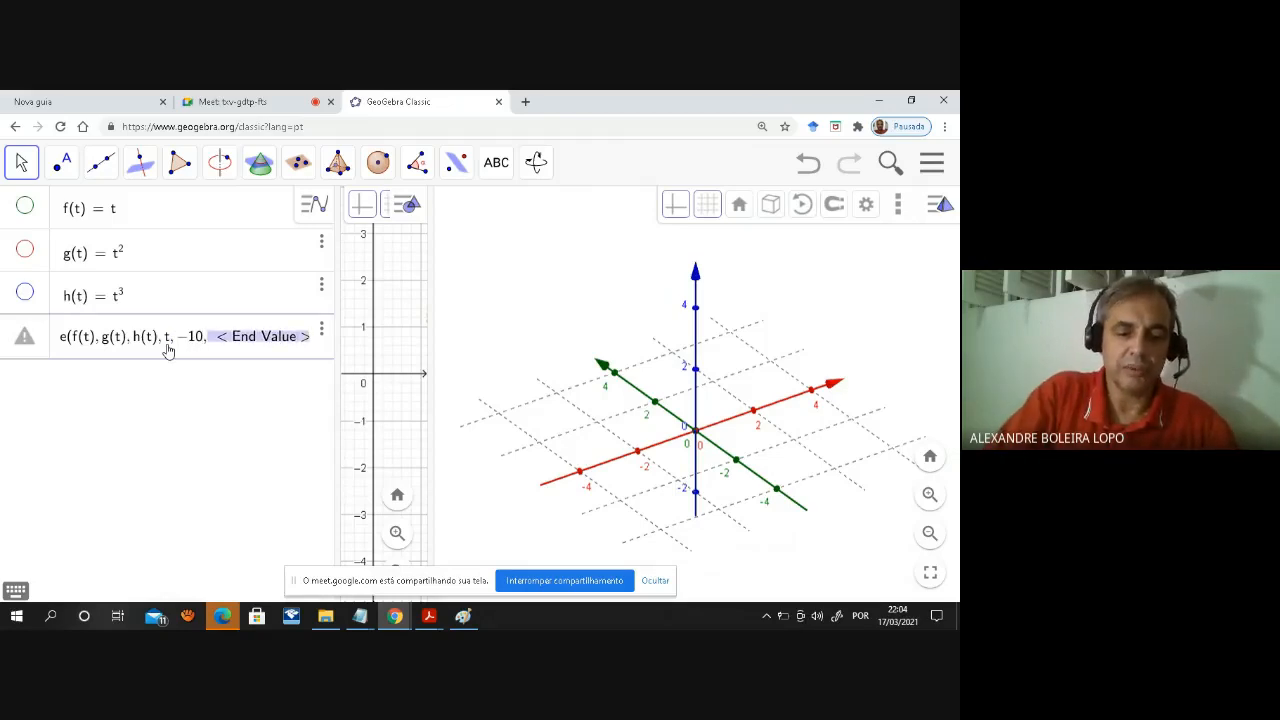
{"action": "type", "text": "10"}
{"action": "key", "text": "Return"}
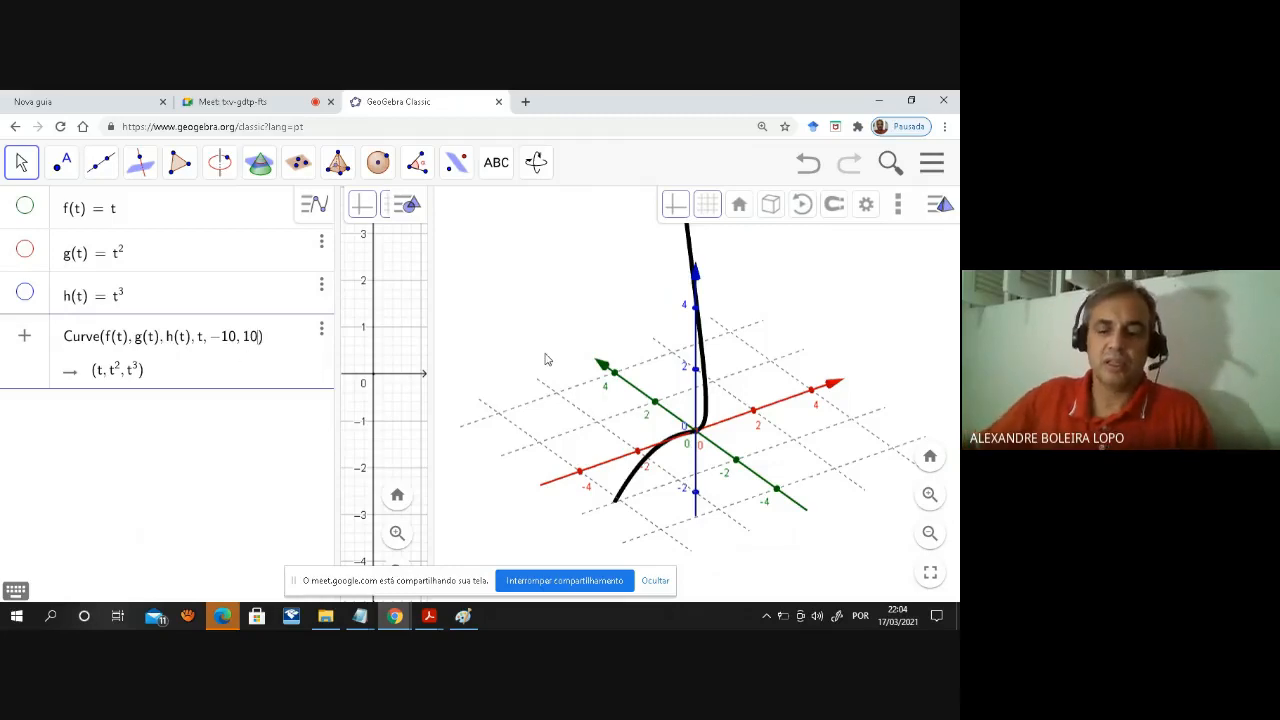
Create the derivative of the parametric curve a with the Derivative(<Curve>) command.
{"action": "mouse_move", "coordinate": [729, 354]}
{"action": "left_mouse_down"}
{"action": "mouse_move", "coordinate": [674, 343]}
{"action": "mouse_move", "coordinate": [725, 358]}
{"action": "mouse_move", "coordinate": [714, 337]}
{"action": "mouse_move", "coordinate": [709, 349]}
{"action": "mouse_move", "coordinate": [731, 358]}
{"action": "mouse_move", "coordinate": [706, 349]}
{"action": "left_mouse_up"}
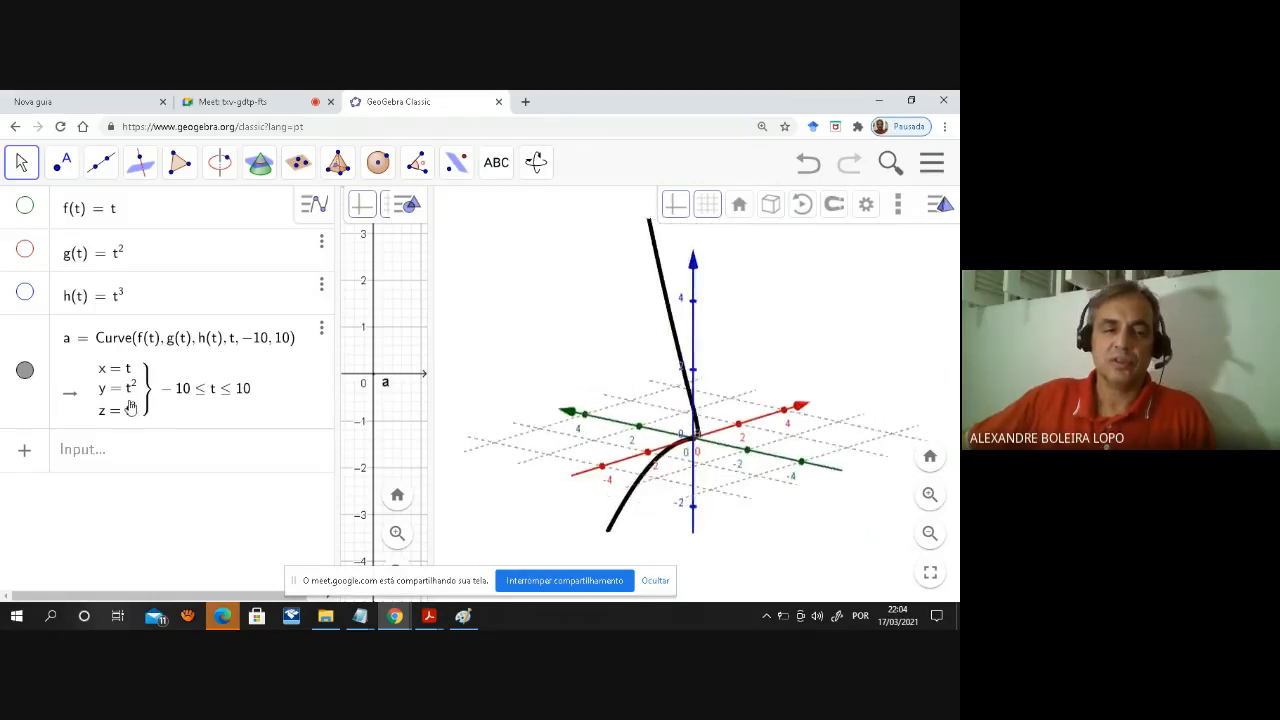
{"action": "left_click", "coordinate": [139, 460]}
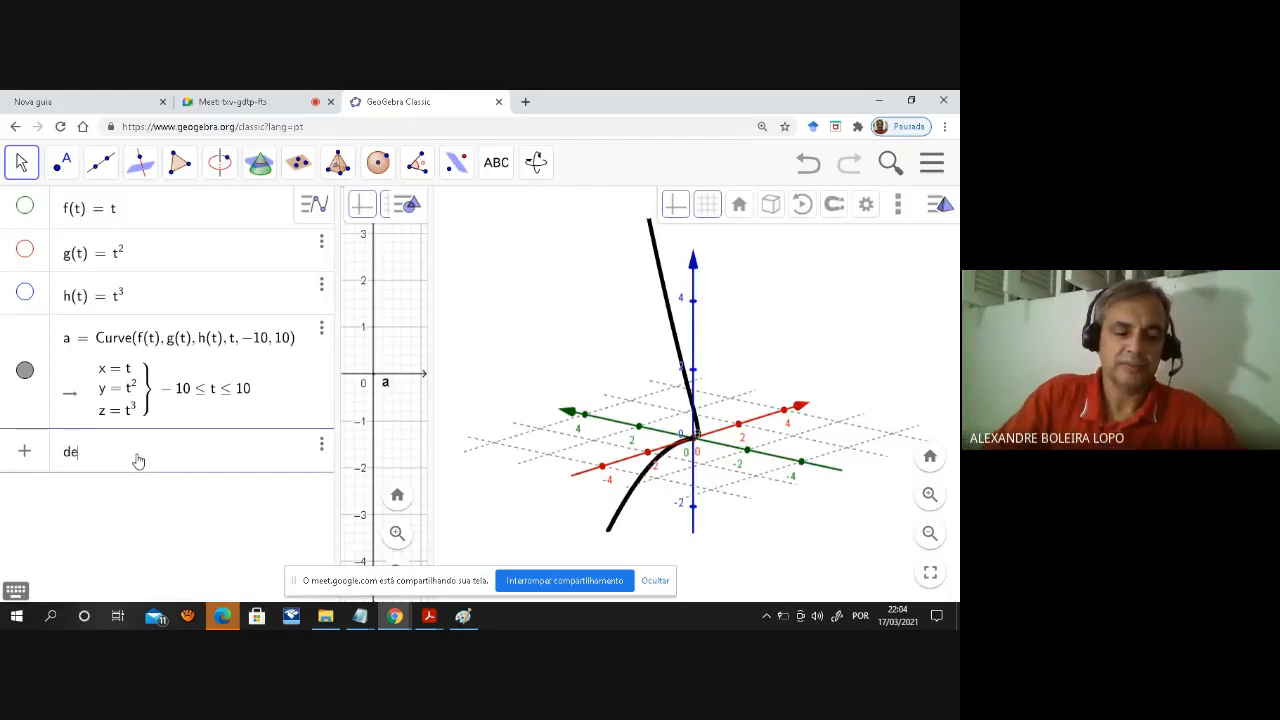
{"action": "type", "text": "deri"}
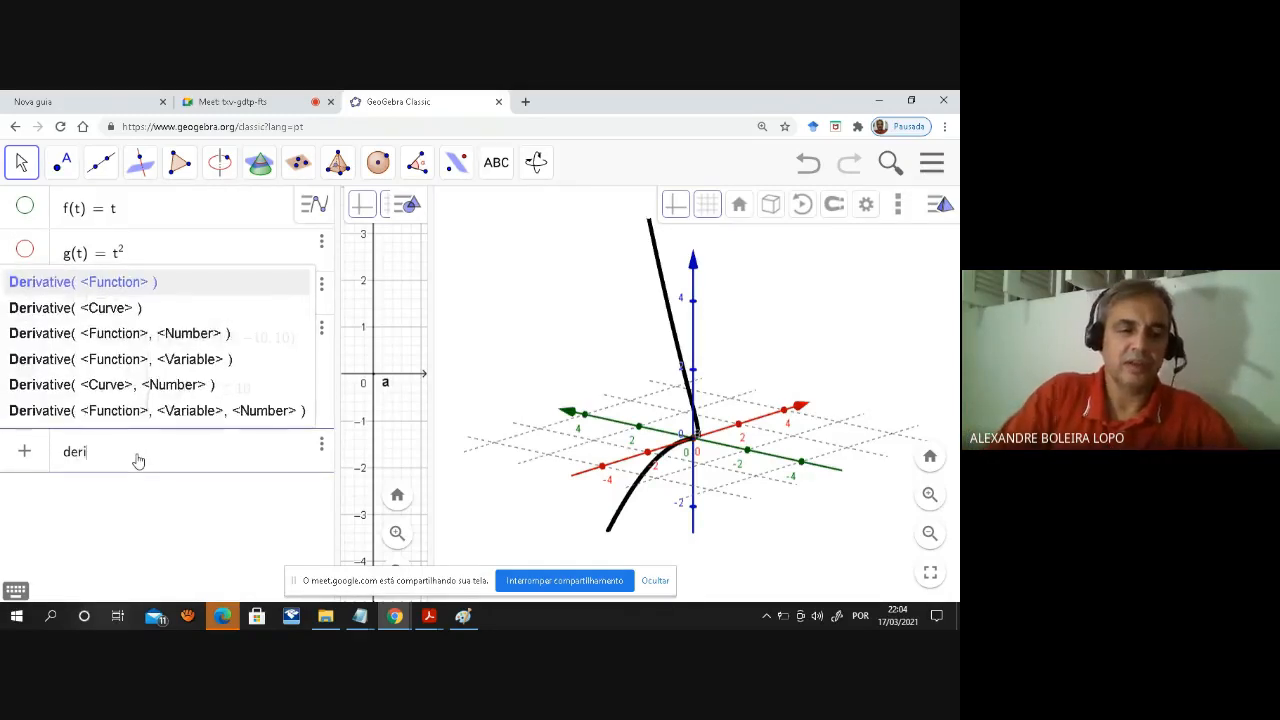
{"action": "left_click", "coordinate": [117, 310]}
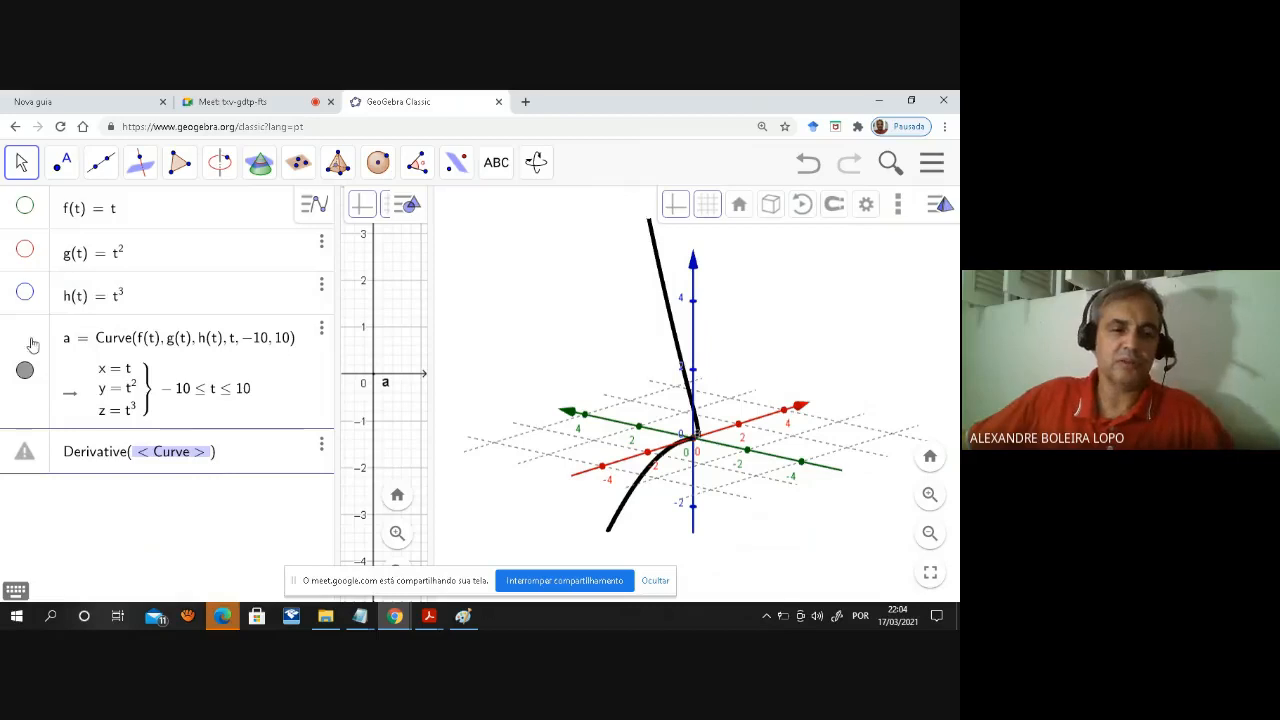
{"action": "type", "text": "a"}
{"action": "key", "text": "Return"}
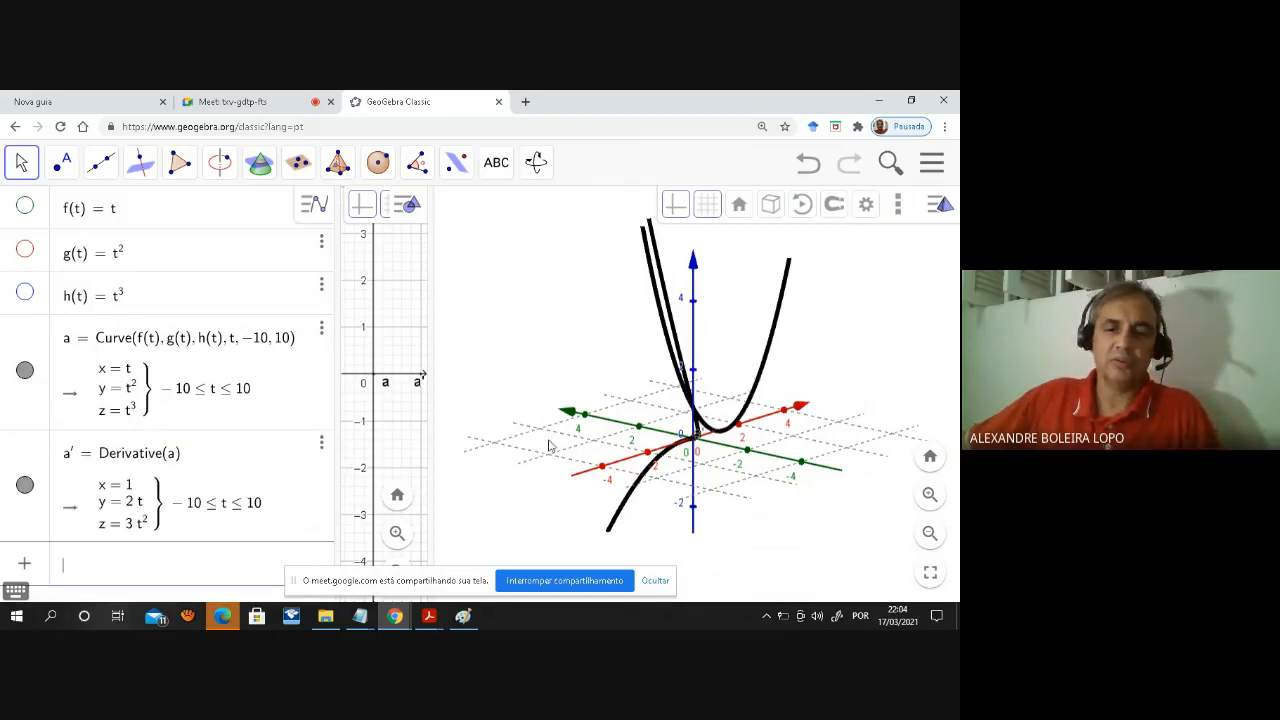
Change the colour of the derivative curve a′ to green in its object settings.
{"action": "mouse_move", "coordinate": [559, 432]}
{"action": "left_mouse_down"}
{"action": "mouse_move", "coordinate": [582, 447]}
{"action": "mouse_move", "coordinate": [581, 431]}
{"action": "mouse_move", "coordinate": [565, 429]}
{"action": "left_mouse_up"}
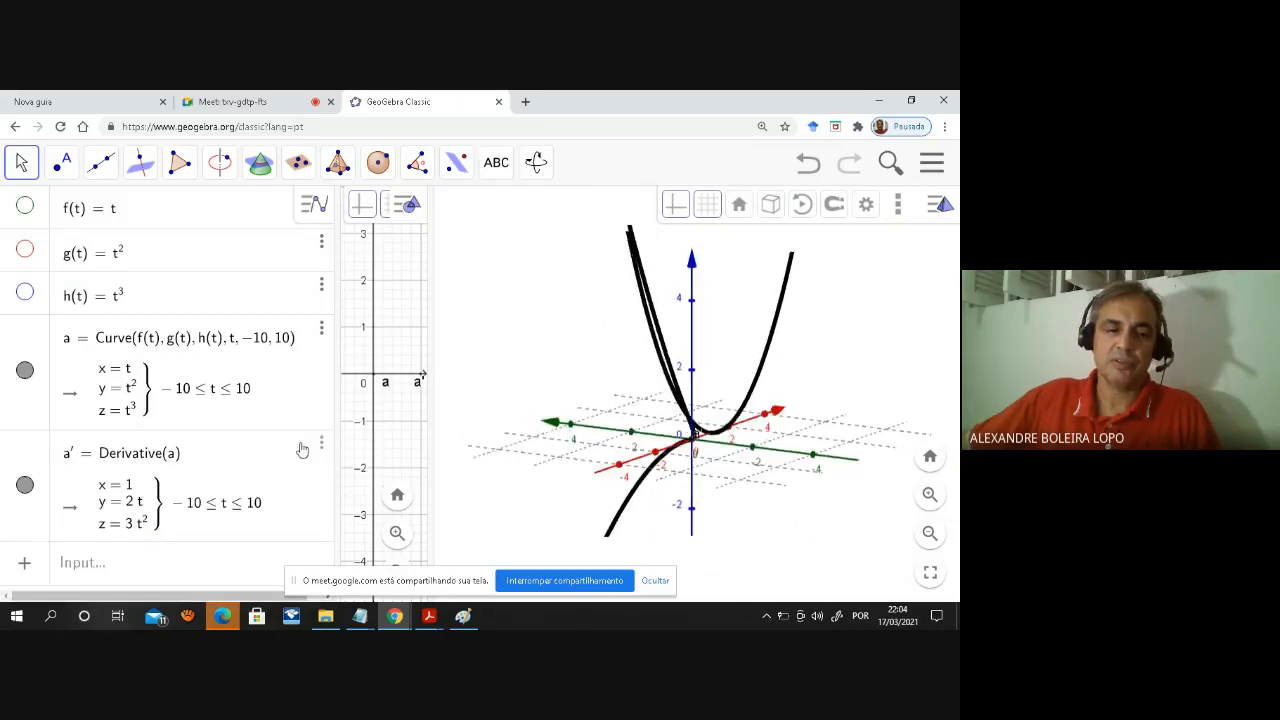
{"action": "left_click", "coordinate": [321, 444]}
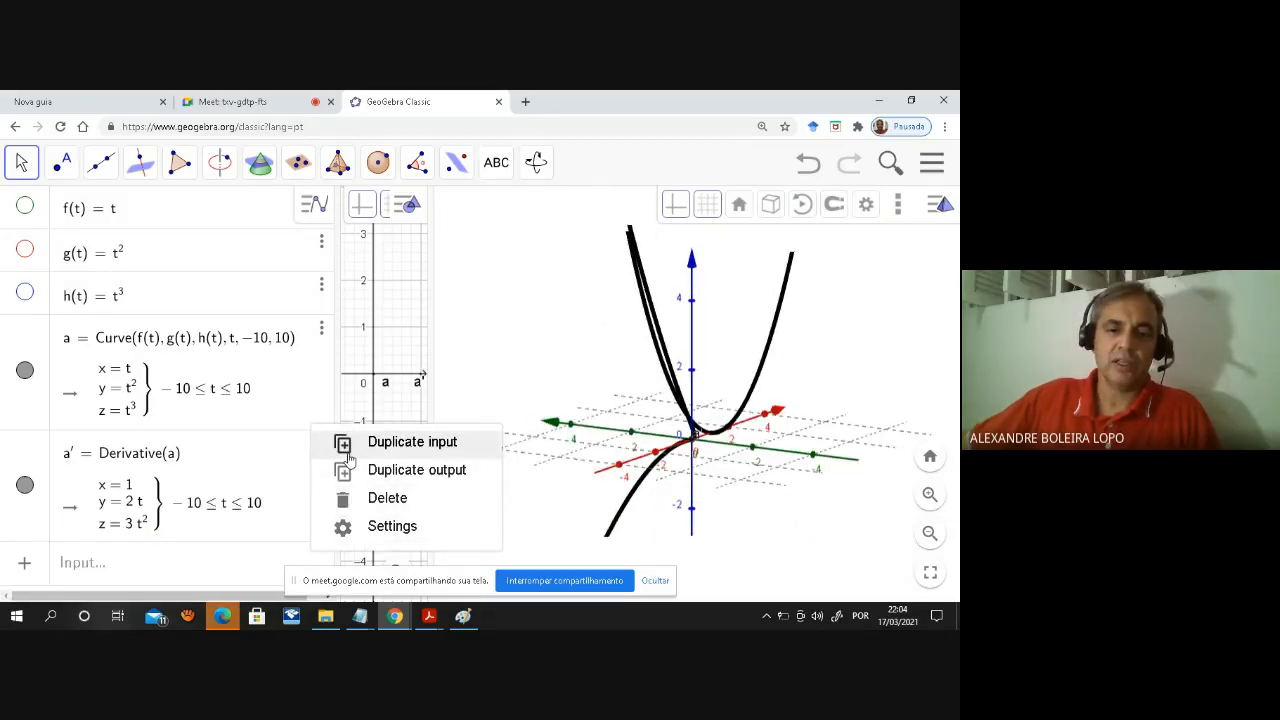
{"action": "left_click", "coordinate": [393, 527]}
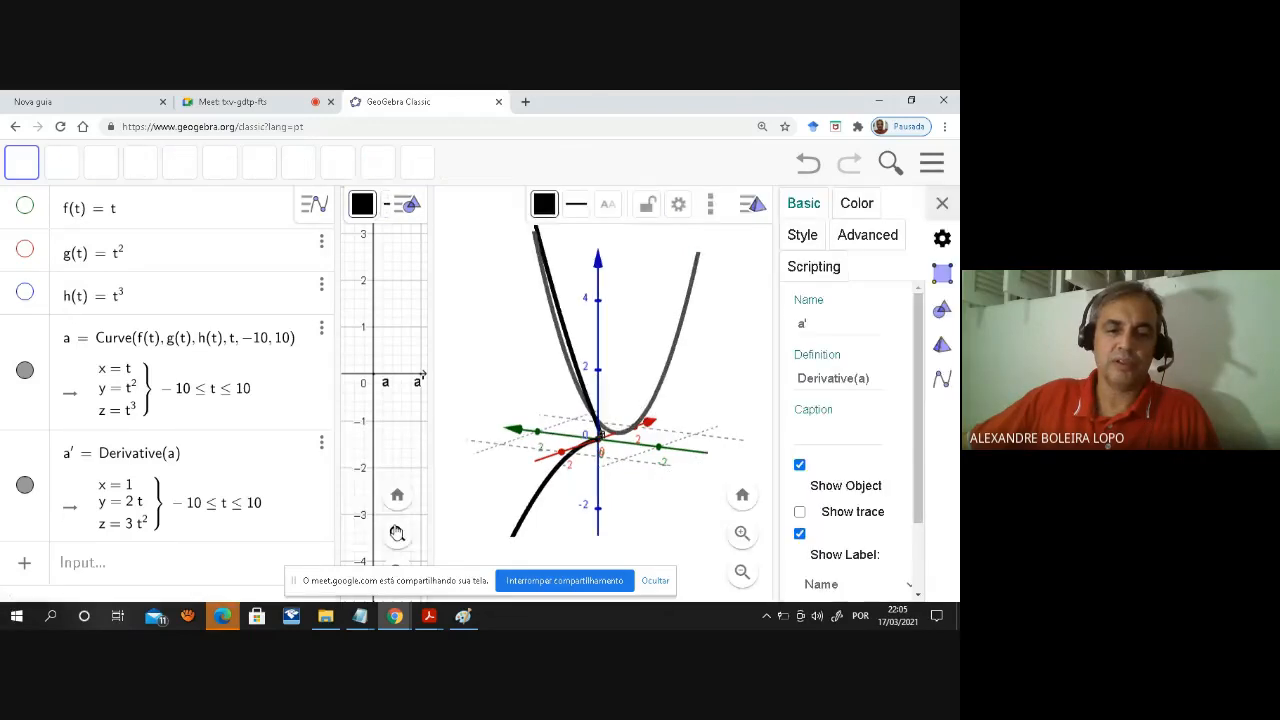
{"action": "left_click", "coordinate": [857, 205]}
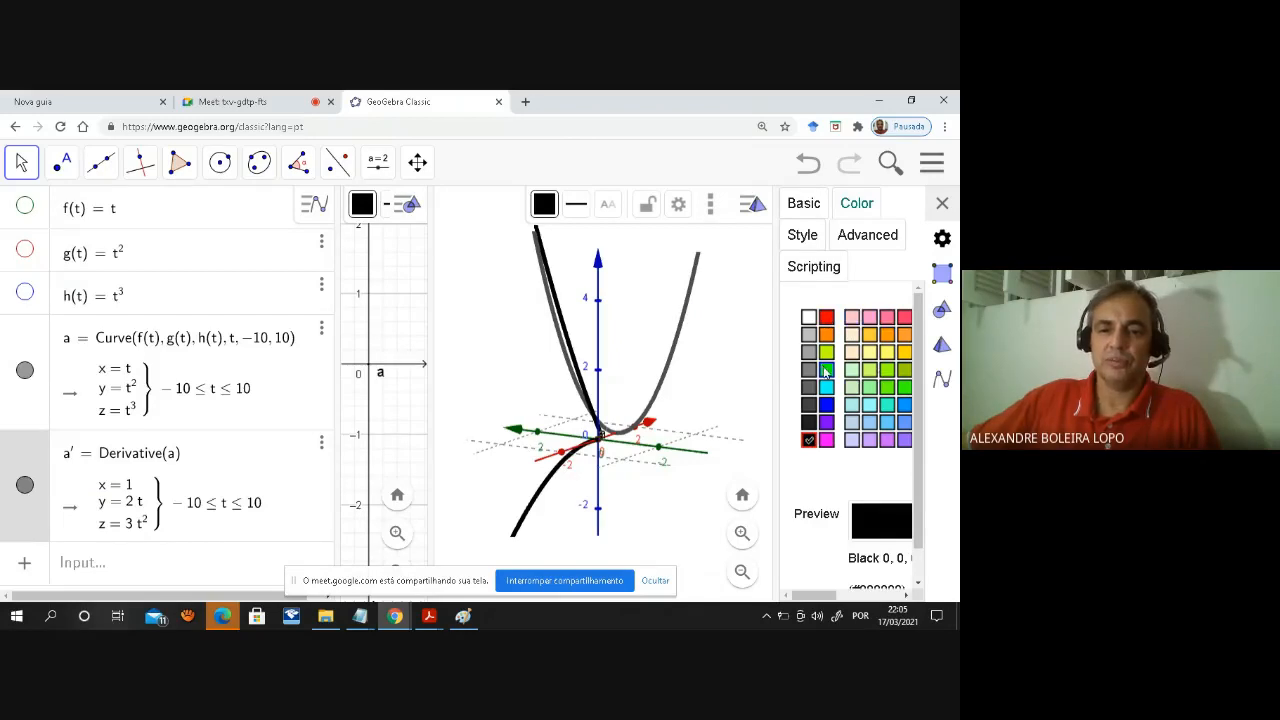
{"action": "left_click", "coordinate": [826, 370]}
{"action": "left_click", "coordinate": [942, 203]}
{"action": "left_click_drag", "start_coordinate": [762, 378], "coordinate": [614, 397]}
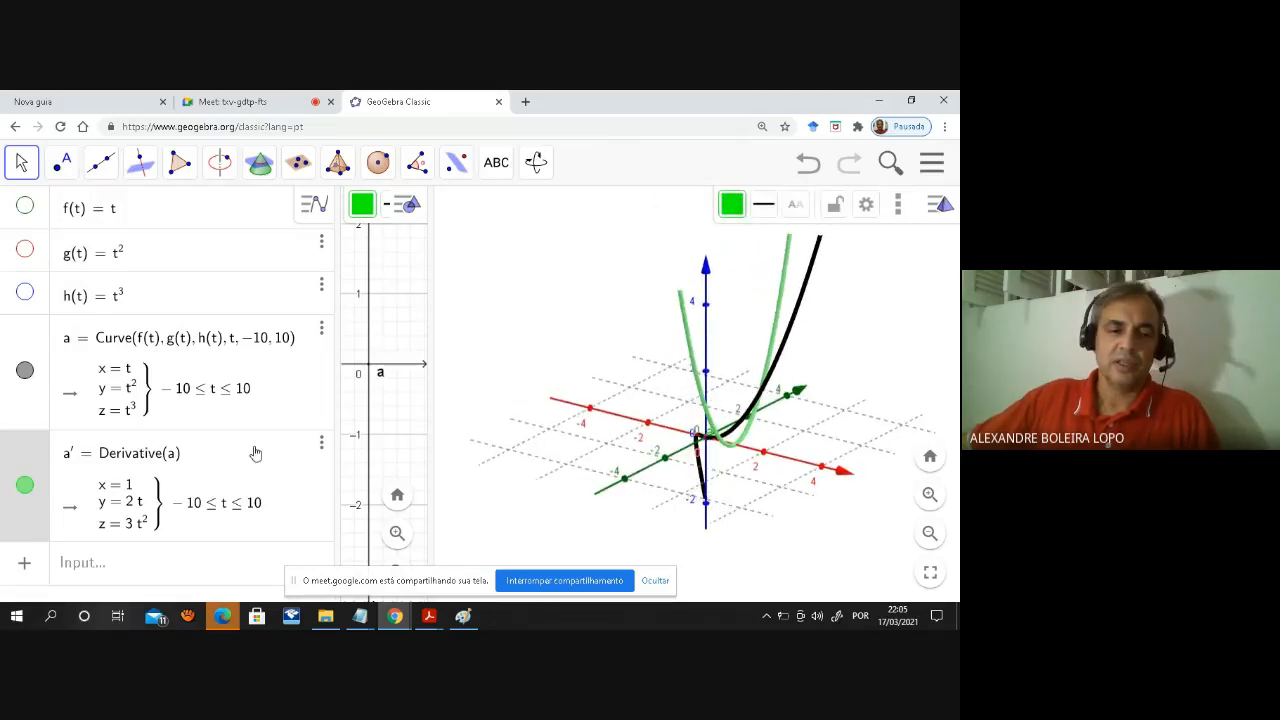
Hide the derivative curve a′ and reduce the browser page zoom to 110%.
{"action": "left_click", "coordinate": [25, 486]}
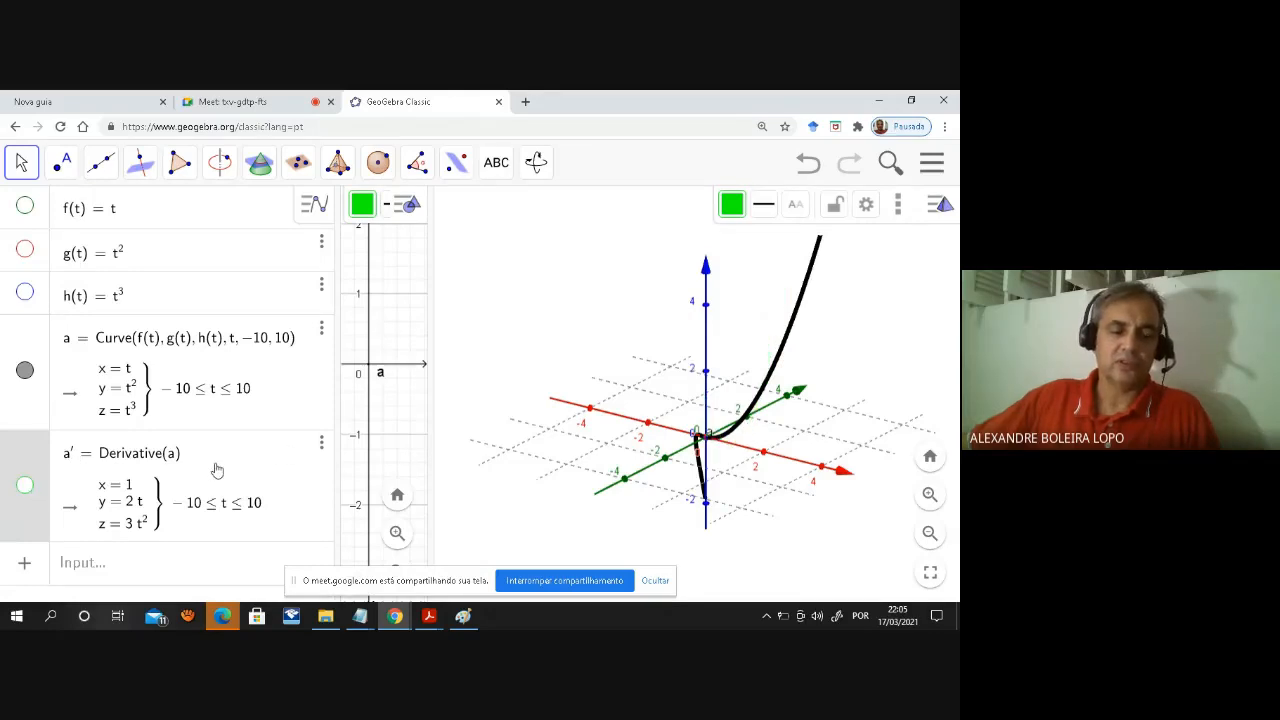
{"action": "scroll", "coordinate": [210, 478], "scroll_direction": "down", "scroll_amount": 1, "text": "ctrl"}
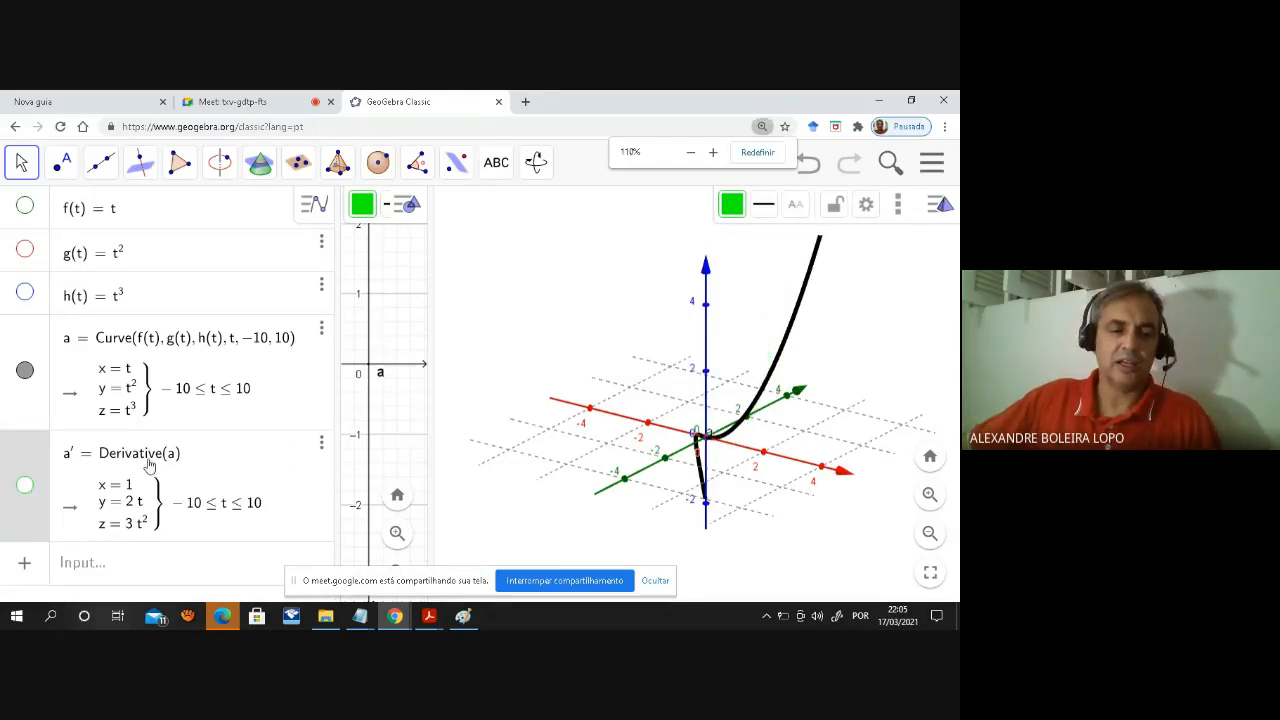
{"action": "scroll", "coordinate": [155, 484], "scroll_direction": "down", "scroll_amount": 1, "text": "ctrl"}
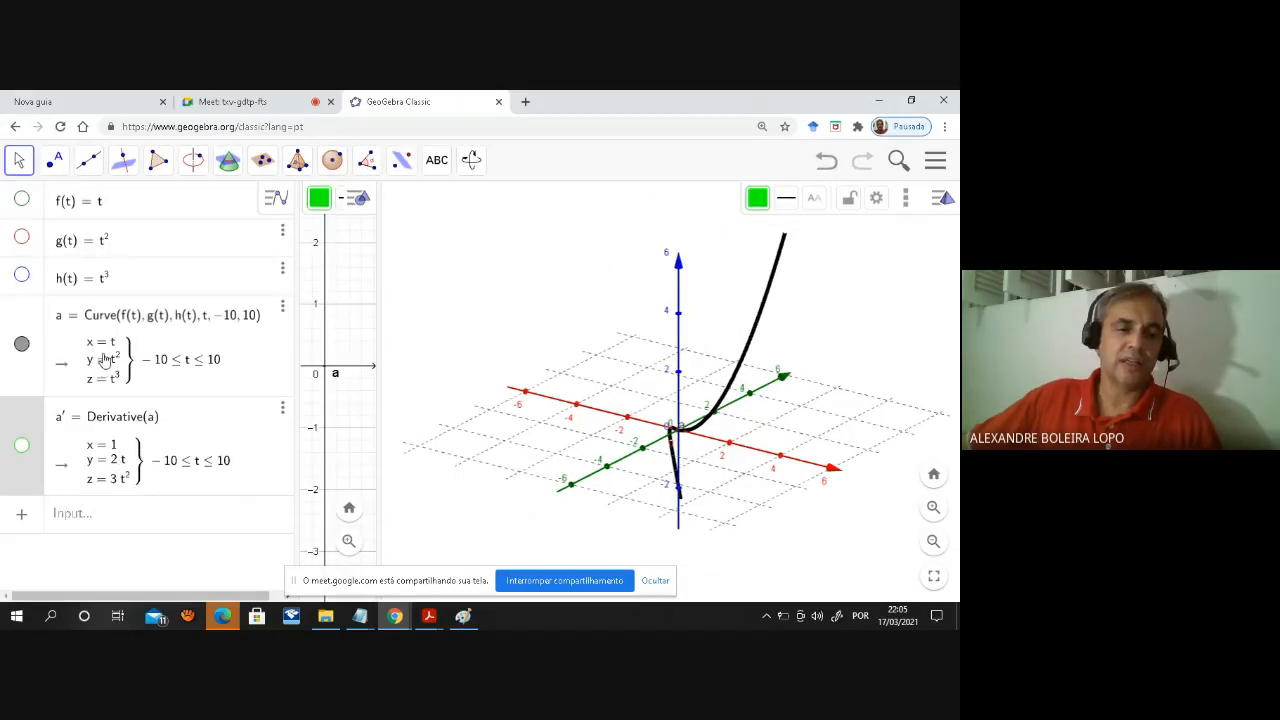
{"action": "left_click", "coordinate": [122, 520]}
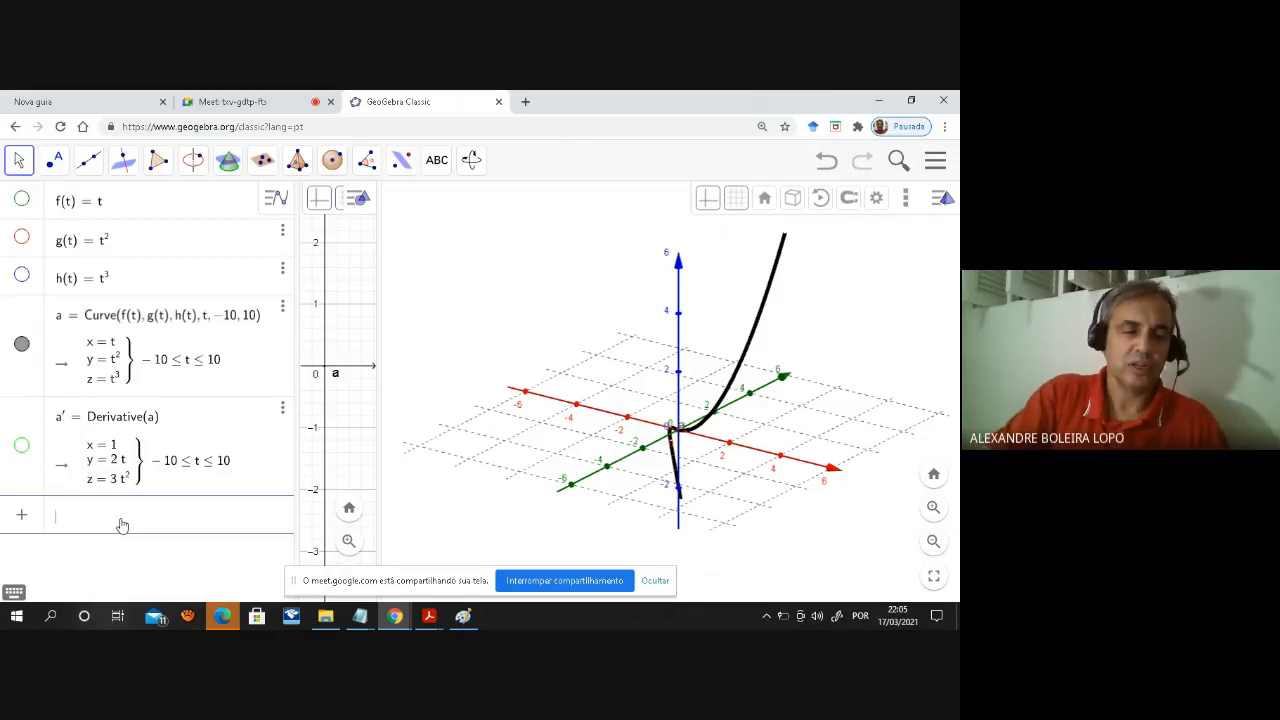
{"action": "type", "text": "P = ()"}
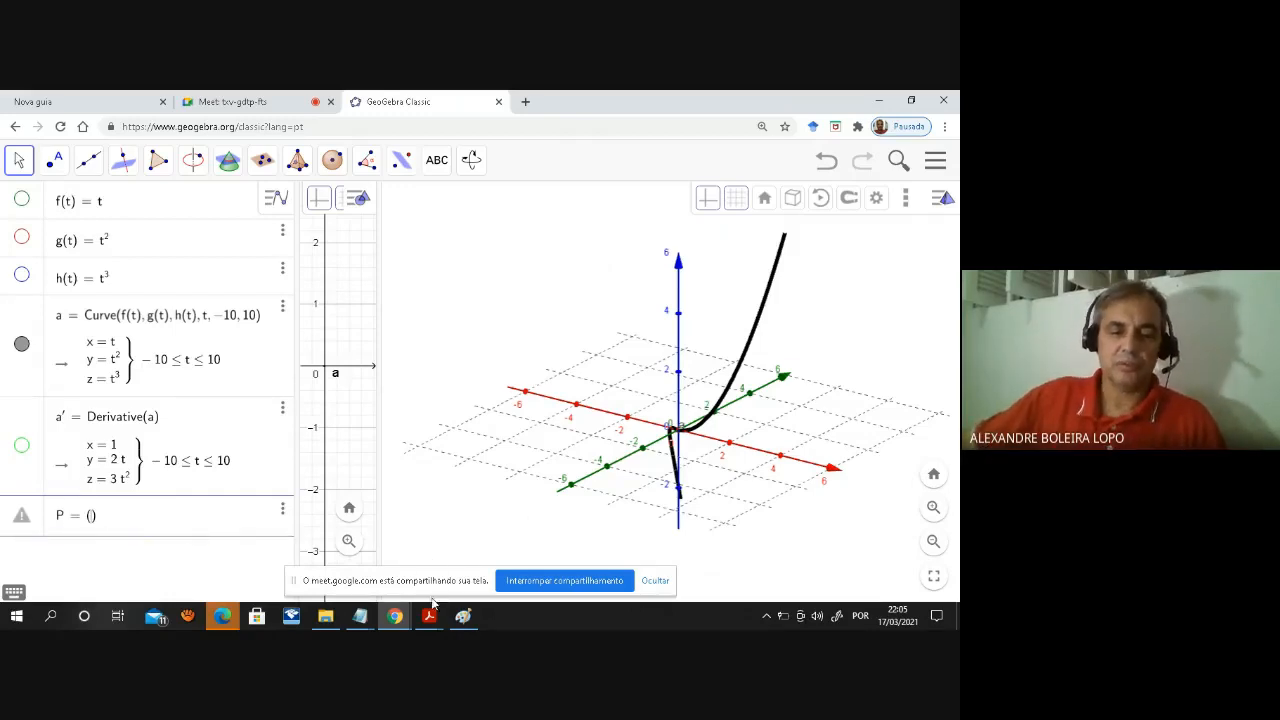
{"action": "left_click", "coordinate": [463, 616]}
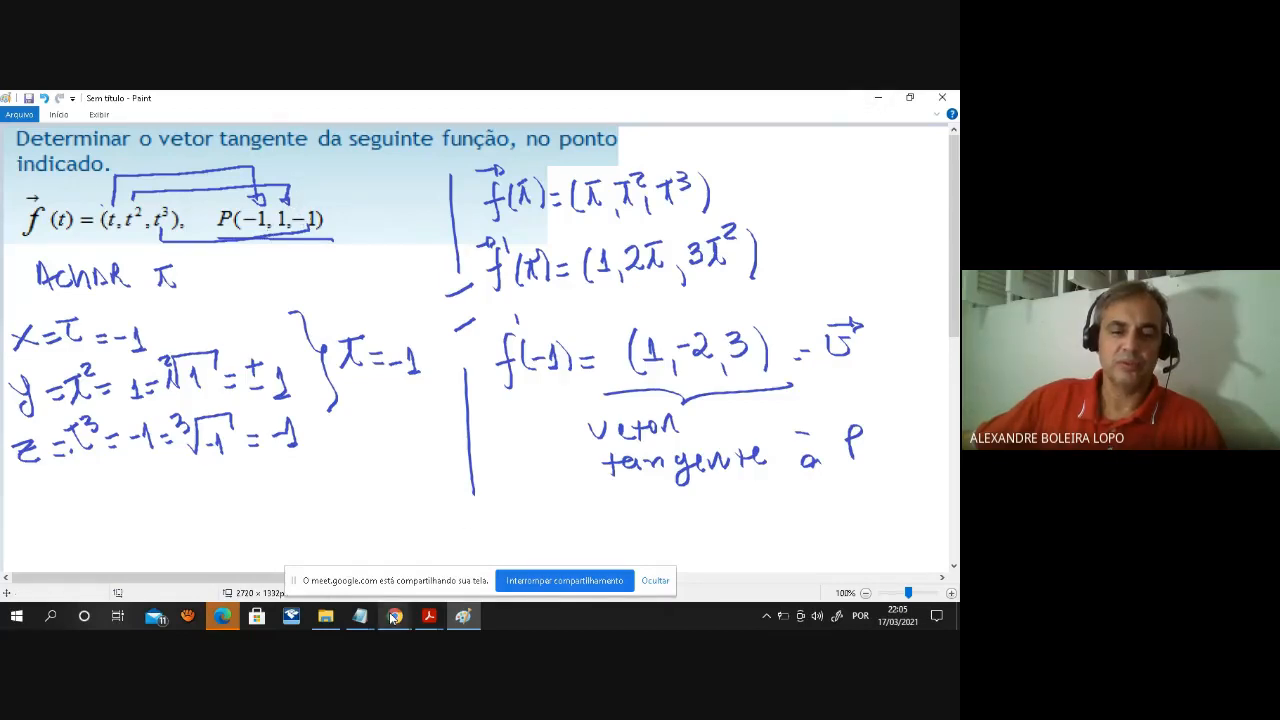
{"action": "mouse_move", "coordinate": [395, 617]}
{"action": "left_click", "coordinate": [323, 574]}
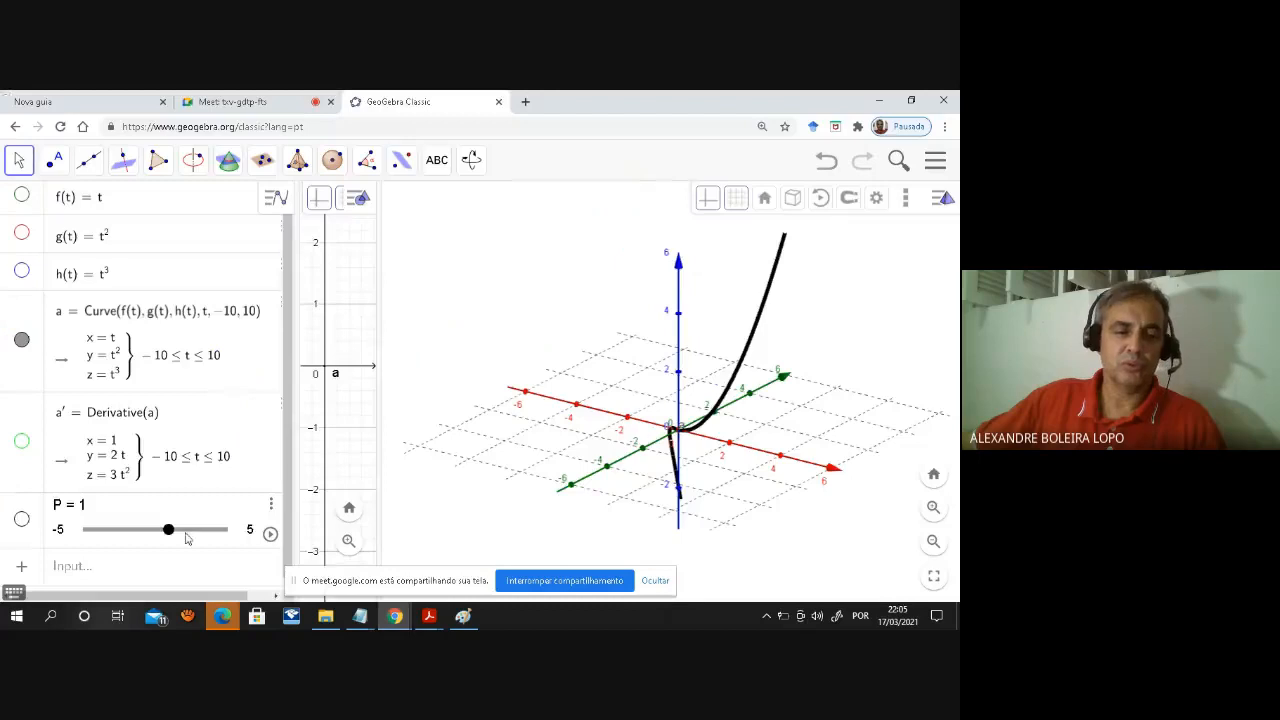
{"action": "left_click", "coordinate": [270, 507]}
{"action": "left_click", "coordinate": [285, 526]}
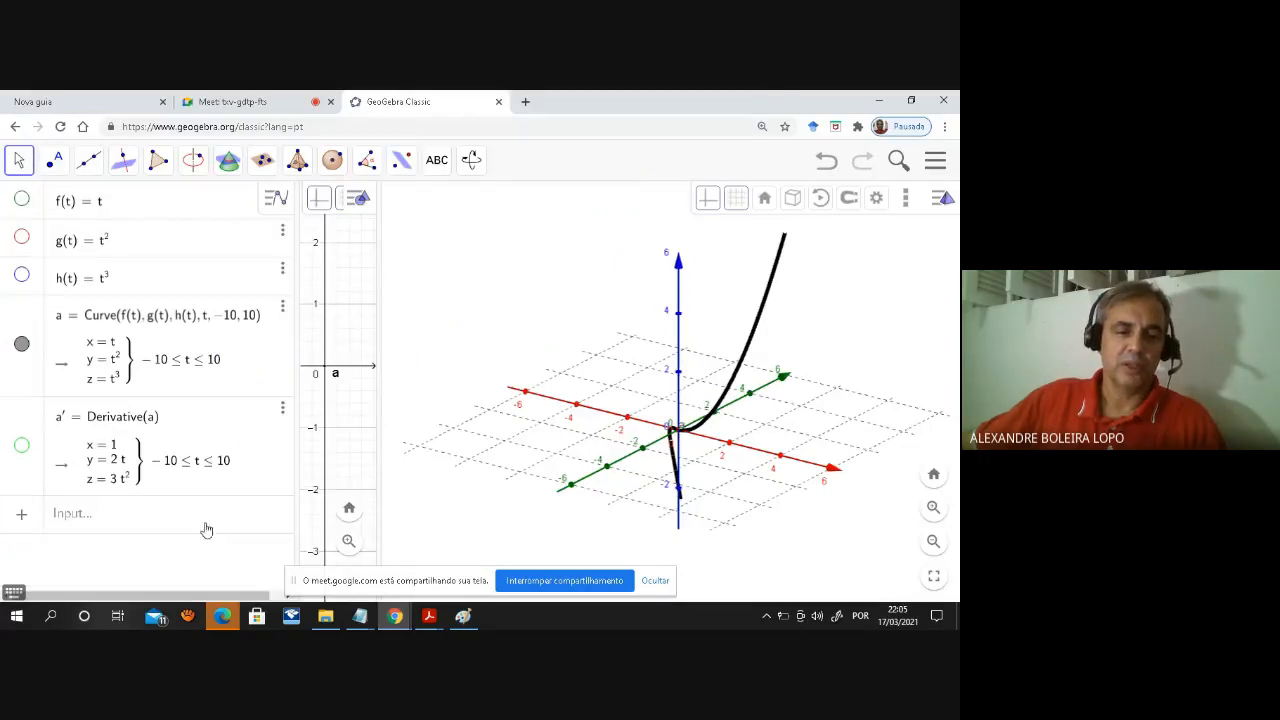
Create the point P = (-1, 1, -1) on the curve.
{"action": "type", "text": "P = ("}
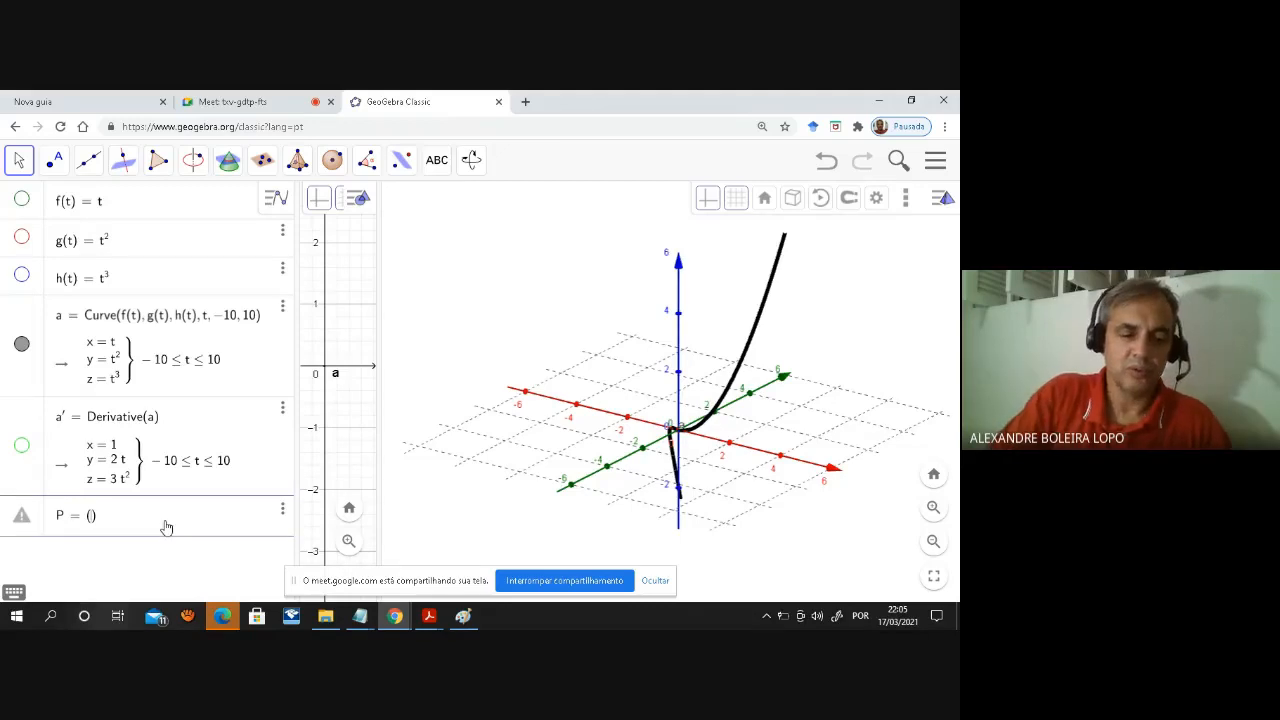
{"action": "type", "text": "-1, 1, "}
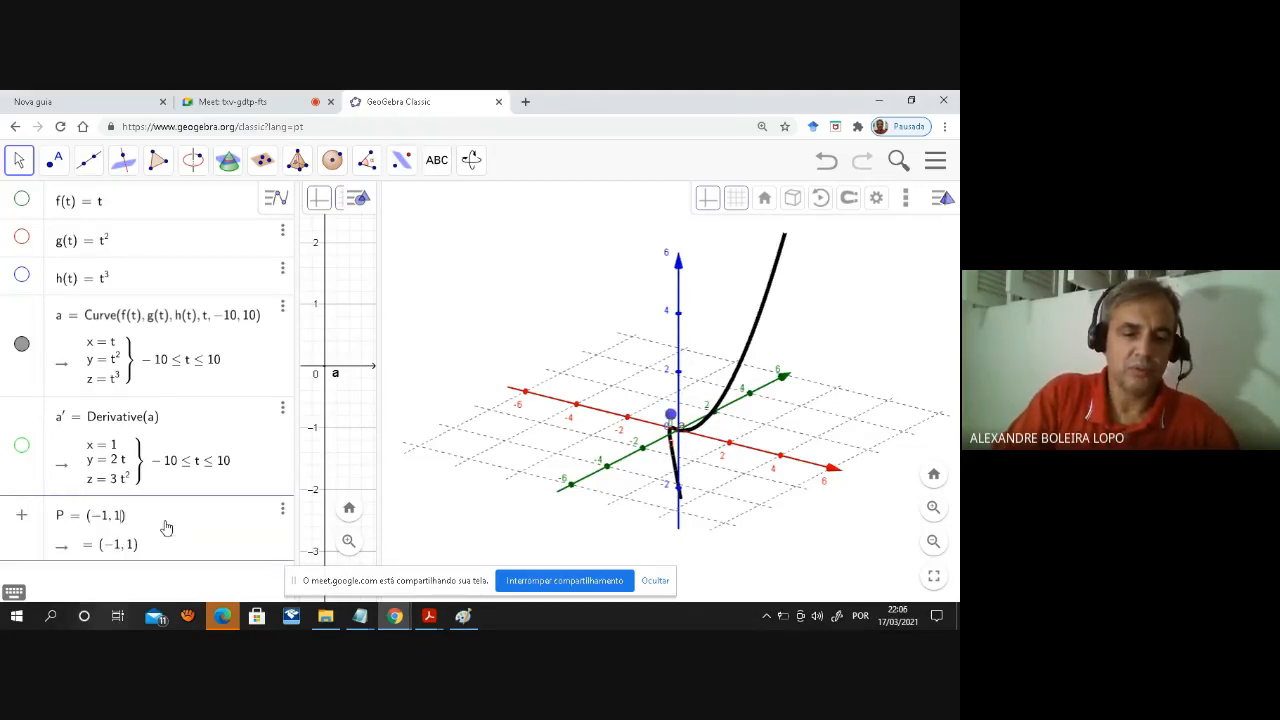
{"action": "type", "text": "-"}
{"action": "type", "text": "1"}
{"action": "key", "text": "Return"}
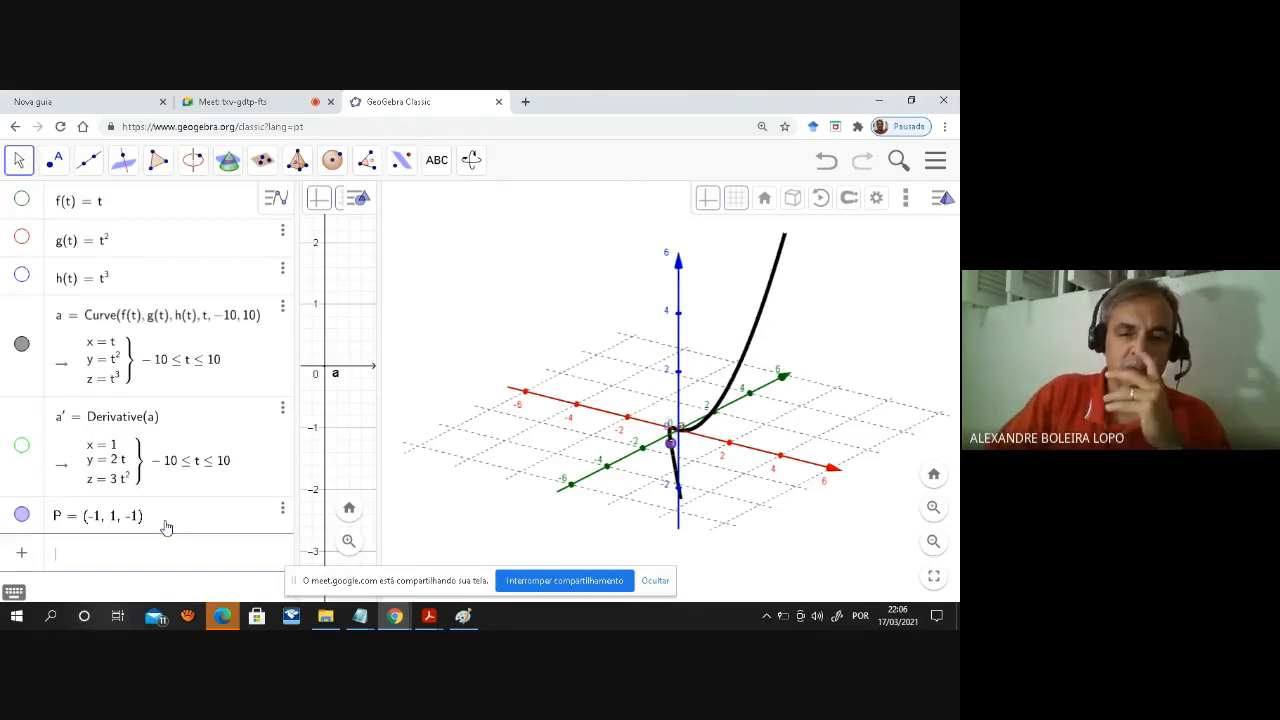
Evaluate the derivative curve at t = -1 by entering a'(-1) as a new object.
{"action": "left_click_drag", "start_coordinate": [647, 490], "coordinate": [771, 471]}
{"action": "left_click", "coordinate": [128, 561]}
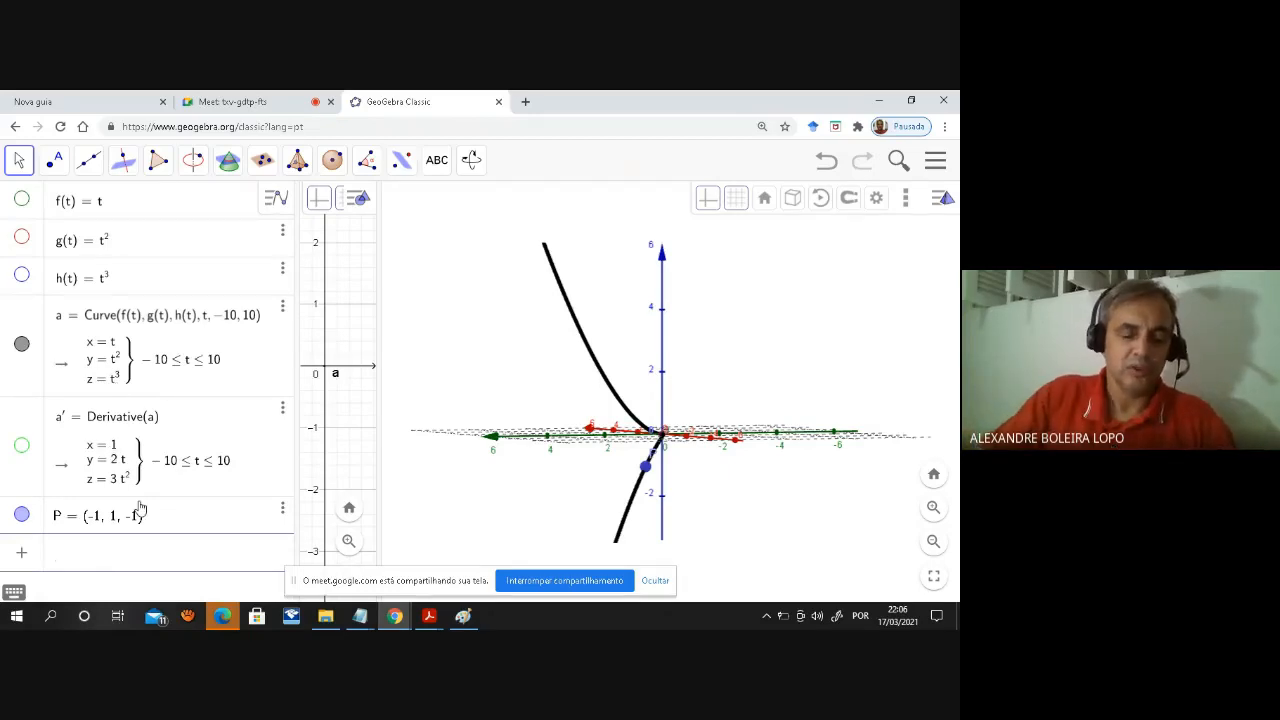
{"action": "type", "text": "a'("}
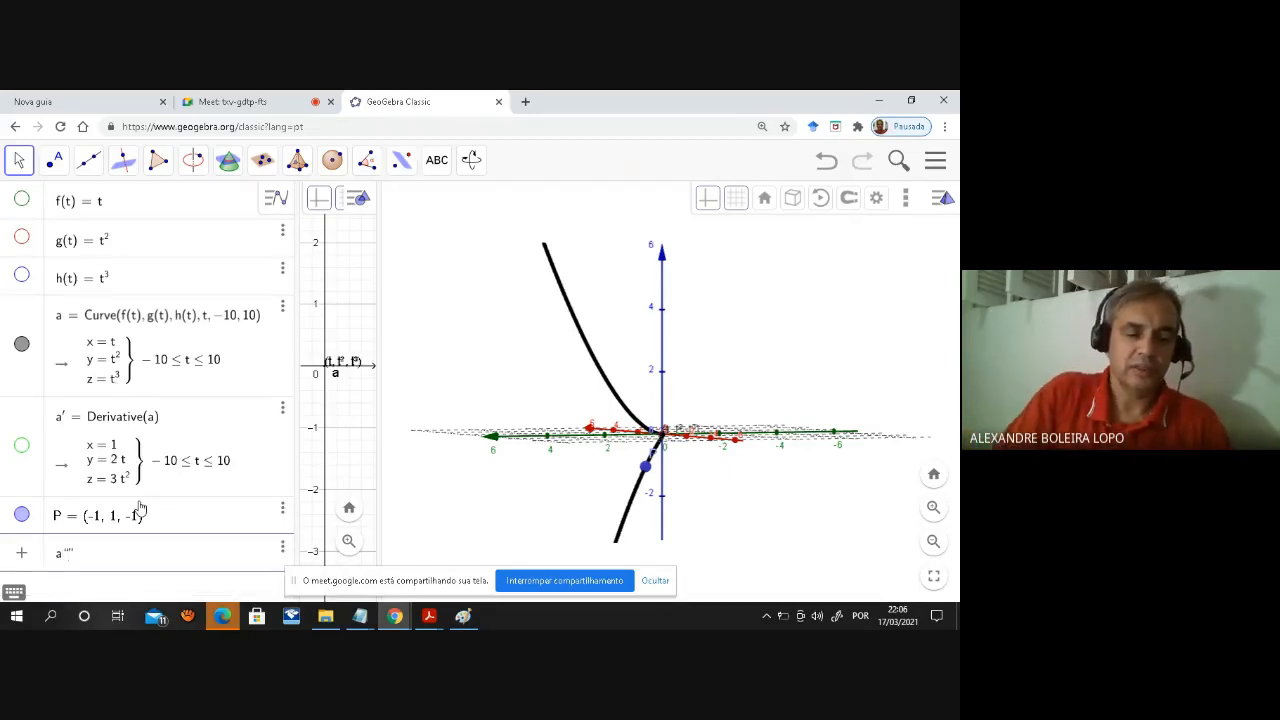
{"action": "key", "text": "BackSpace"}
{"action": "key", "text": "BackSpace"}
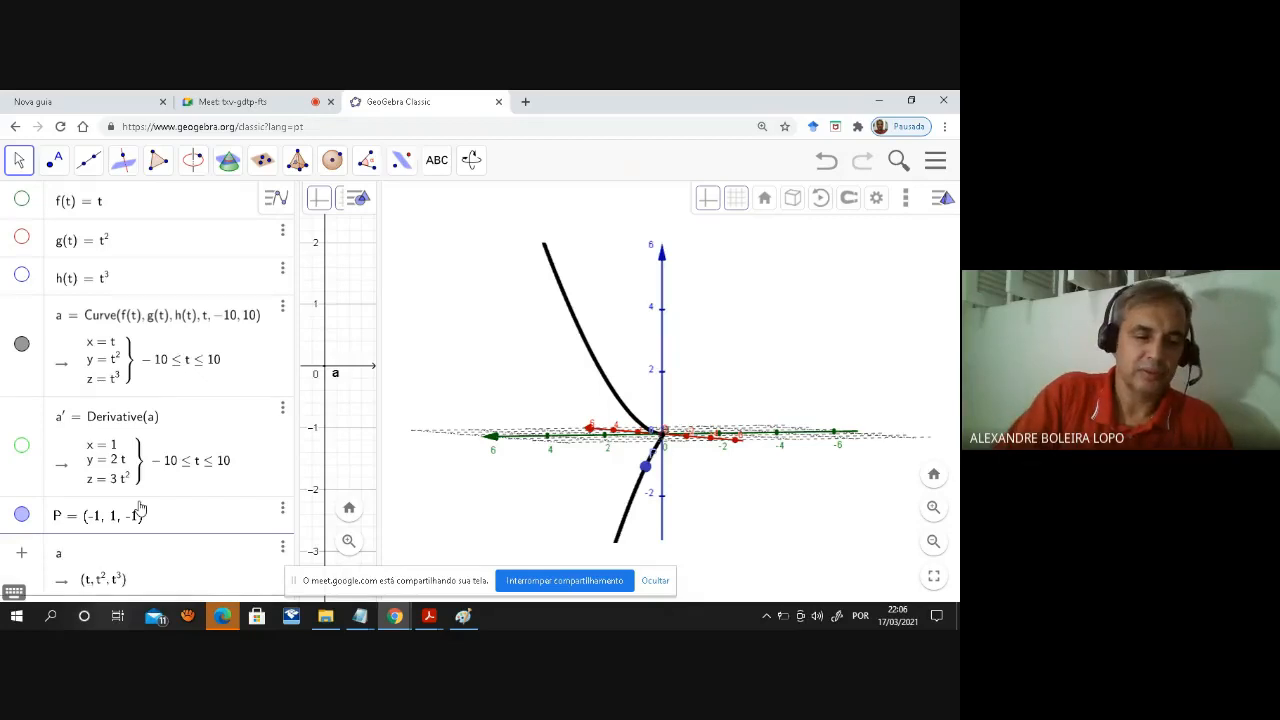
{"action": "type", "text": "'"}
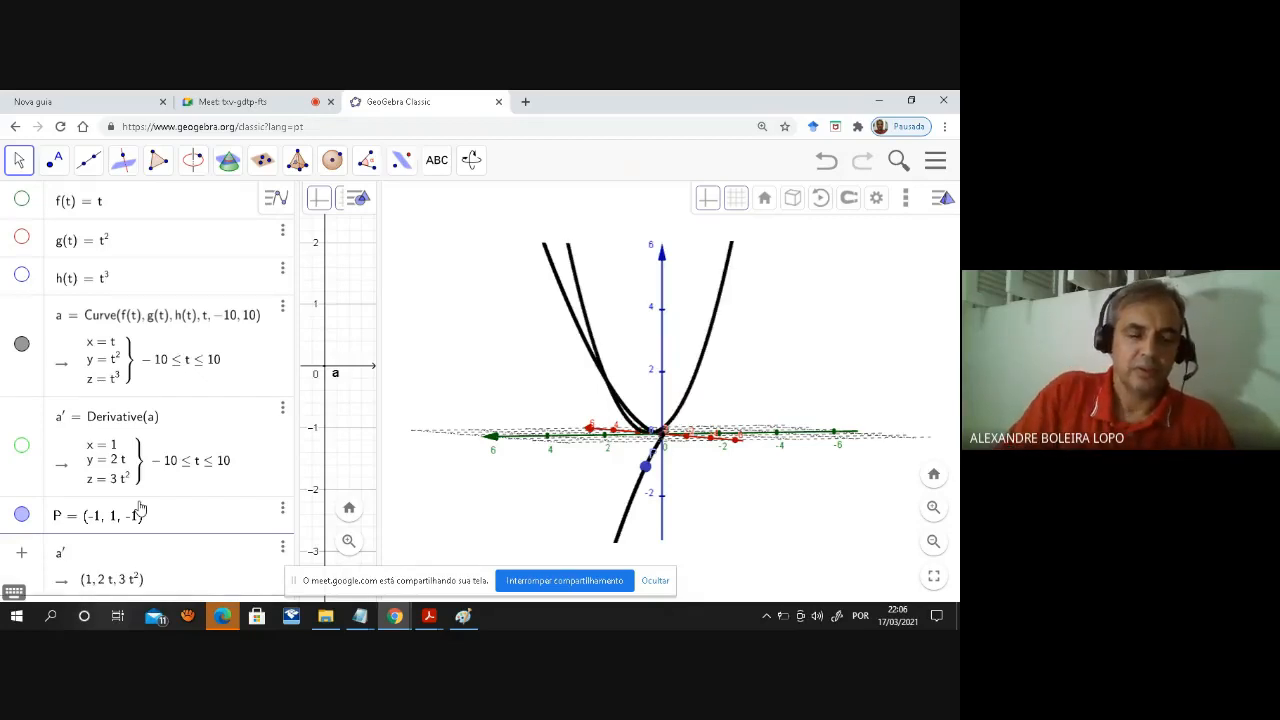
{"action": "type", "text": "("}
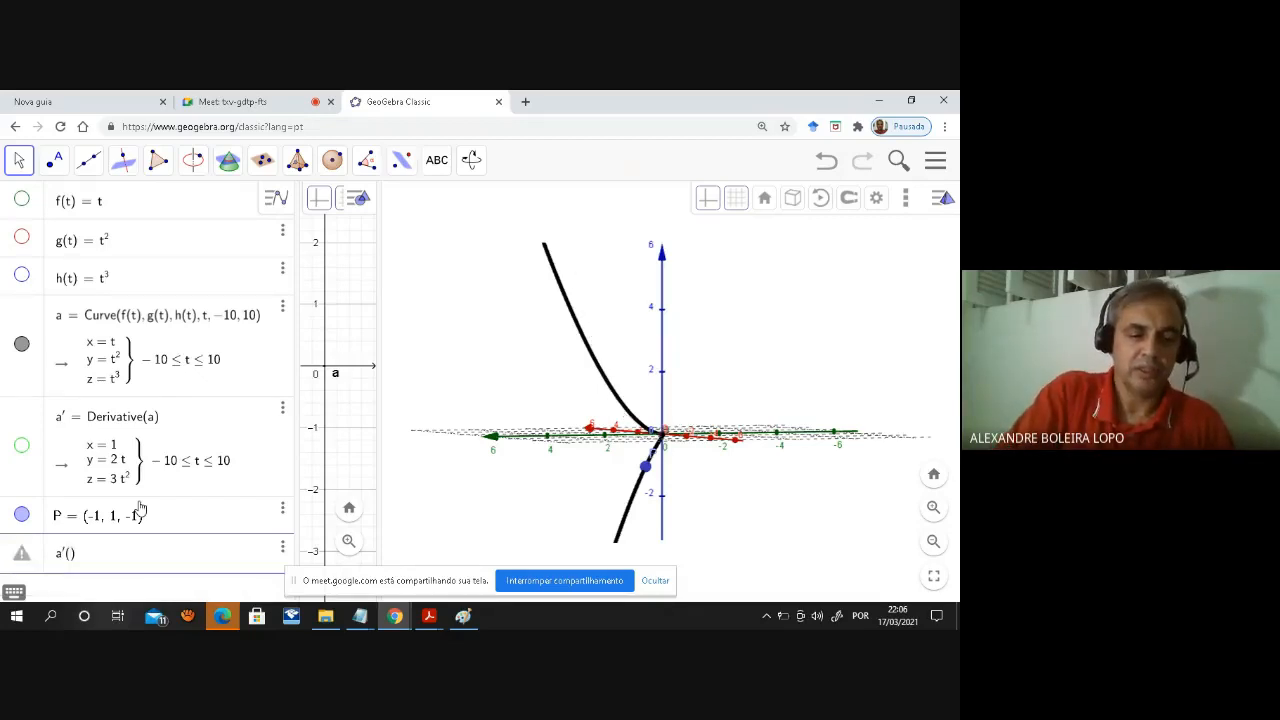
{"action": "type", "text": "-1"}
{"action": "key", "text": "Return"}
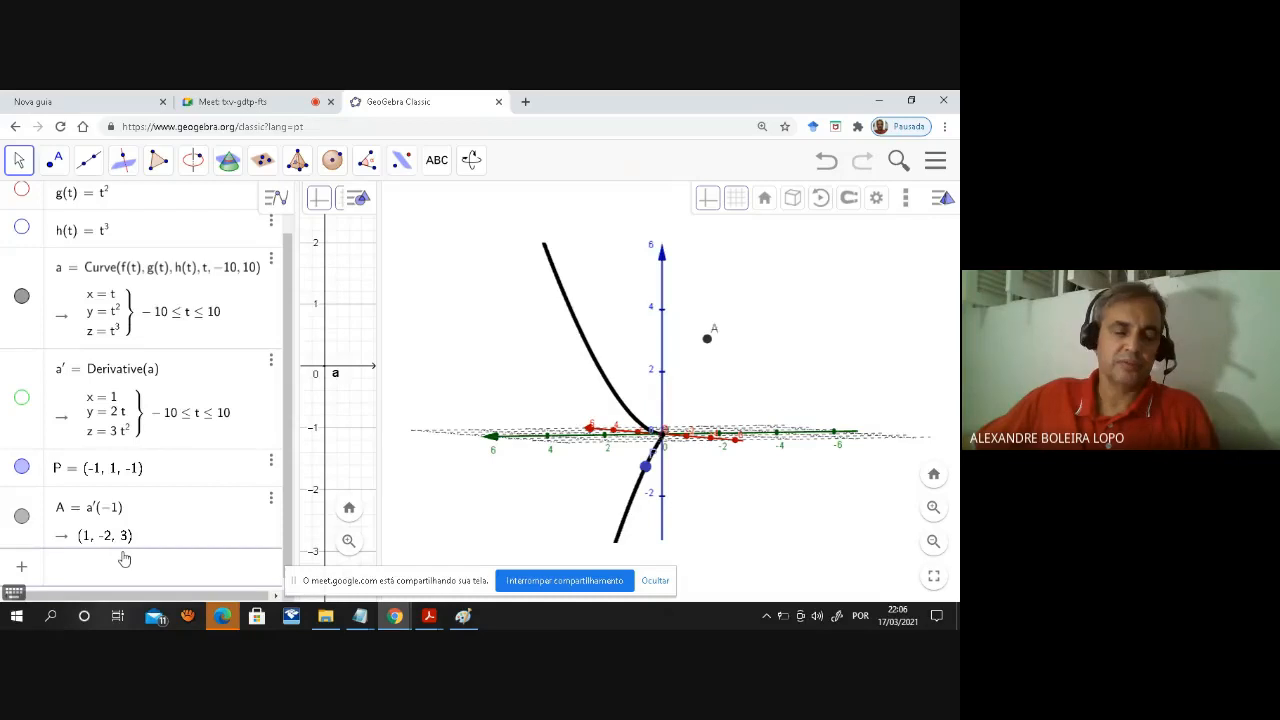
Create the tangent vector v = (1, -2, 3).
{"action": "mouse_move", "coordinate": [740, 401]}
{"action": "left_mouse_down"}
{"action": "mouse_move", "coordinate": [717, 389]}
{"action": "mouse_move", "coordinate": [774, 400]}
{"action": "mouse_move", "coordinate": [740, 403]}
{"action": "left_mouse_up"}
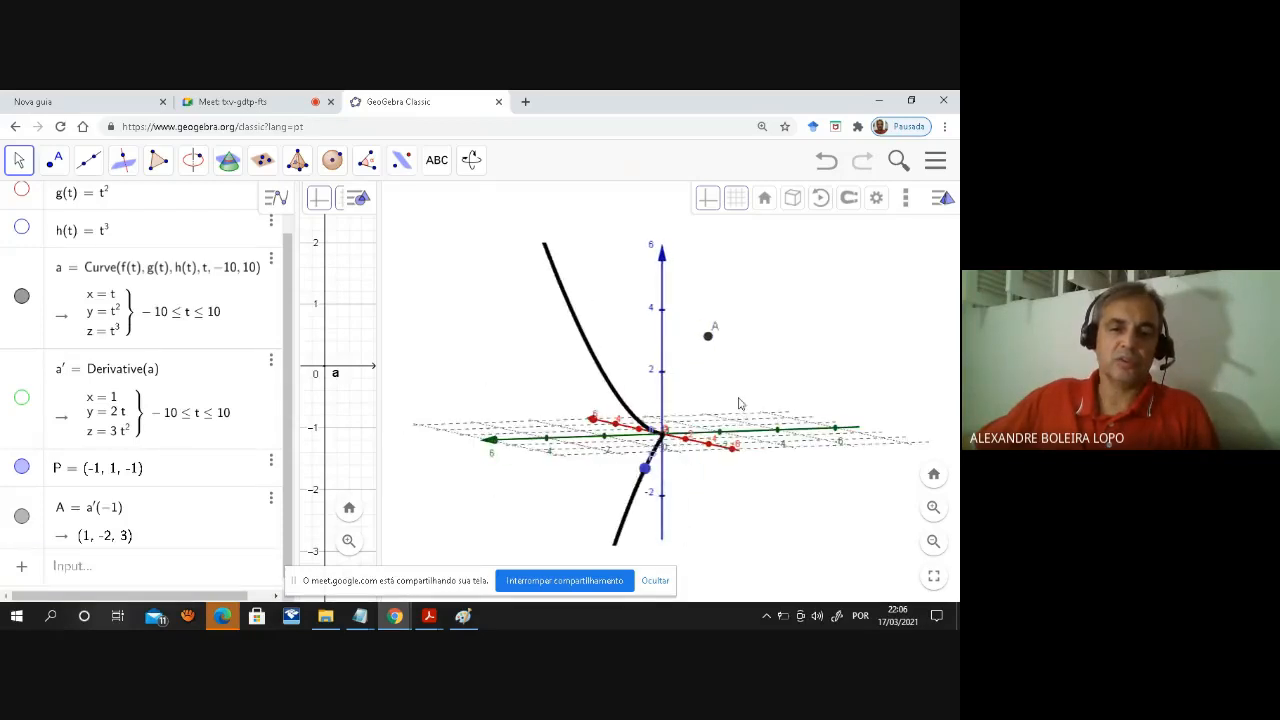
{"action": "left_click", "coordinate": [125, 569]}
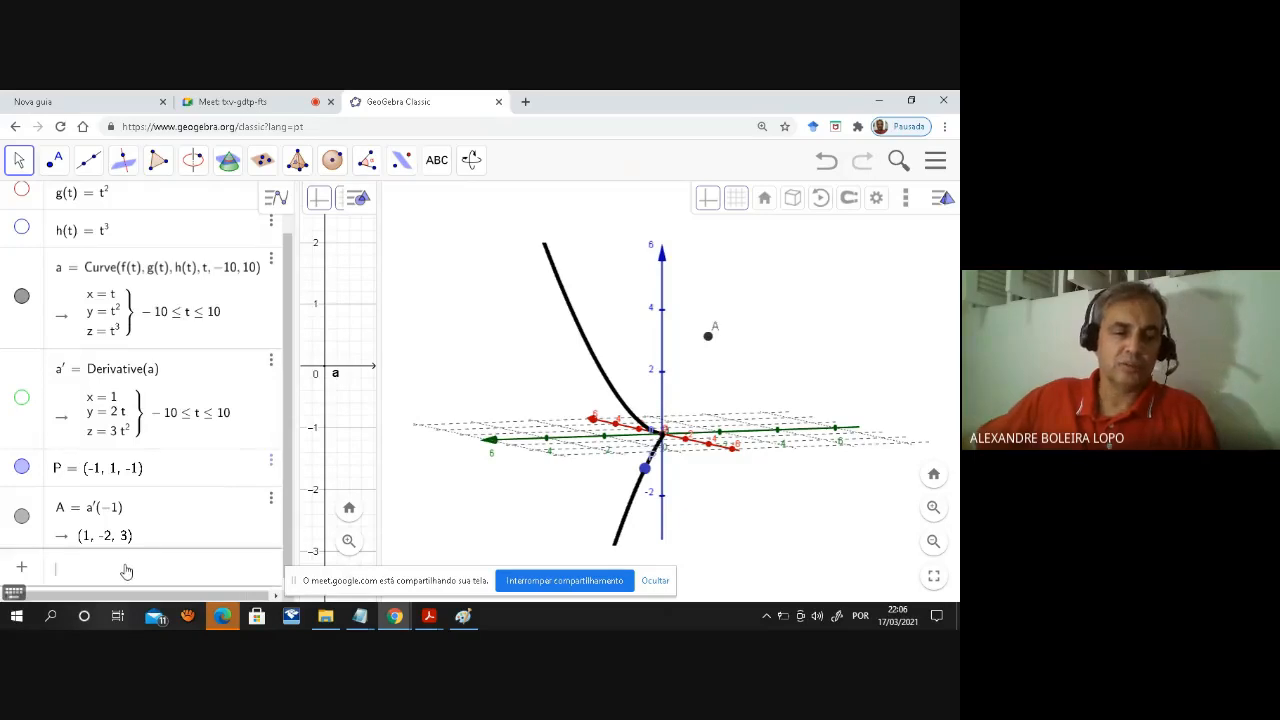
{"action": "type", "text": "v = (1"}
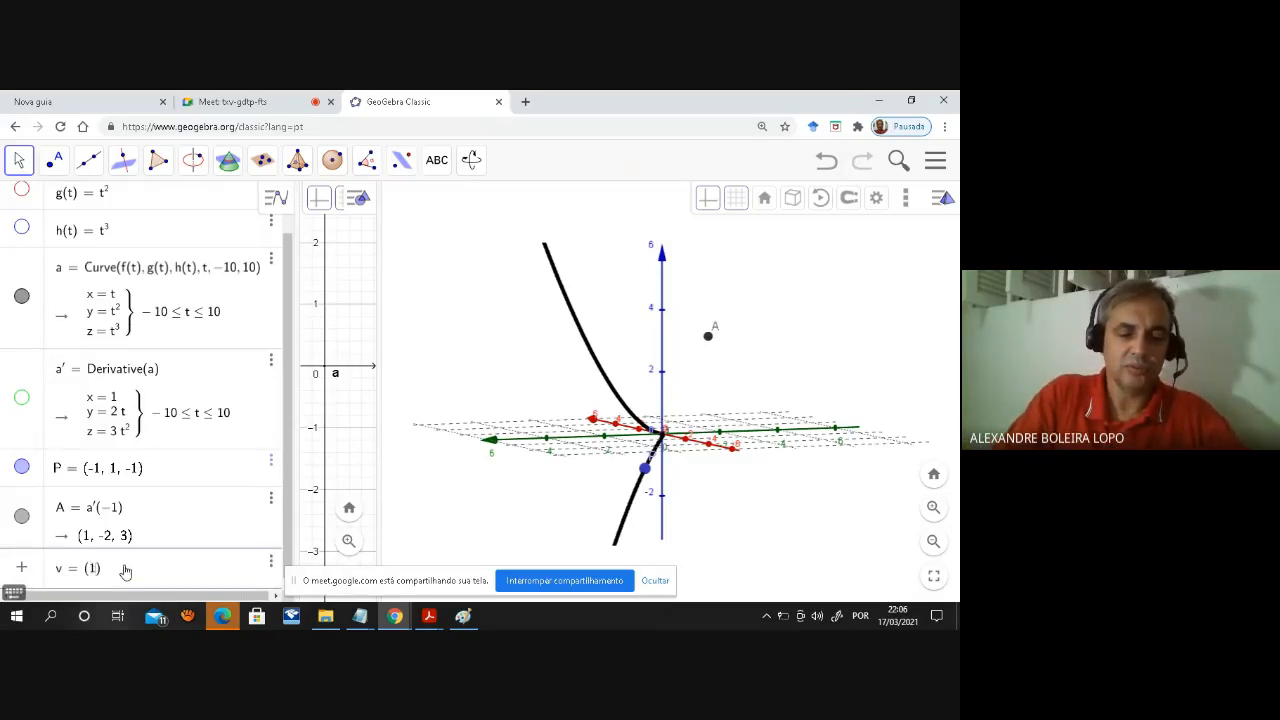
{"action": "type", "text": ", -2, 3"}
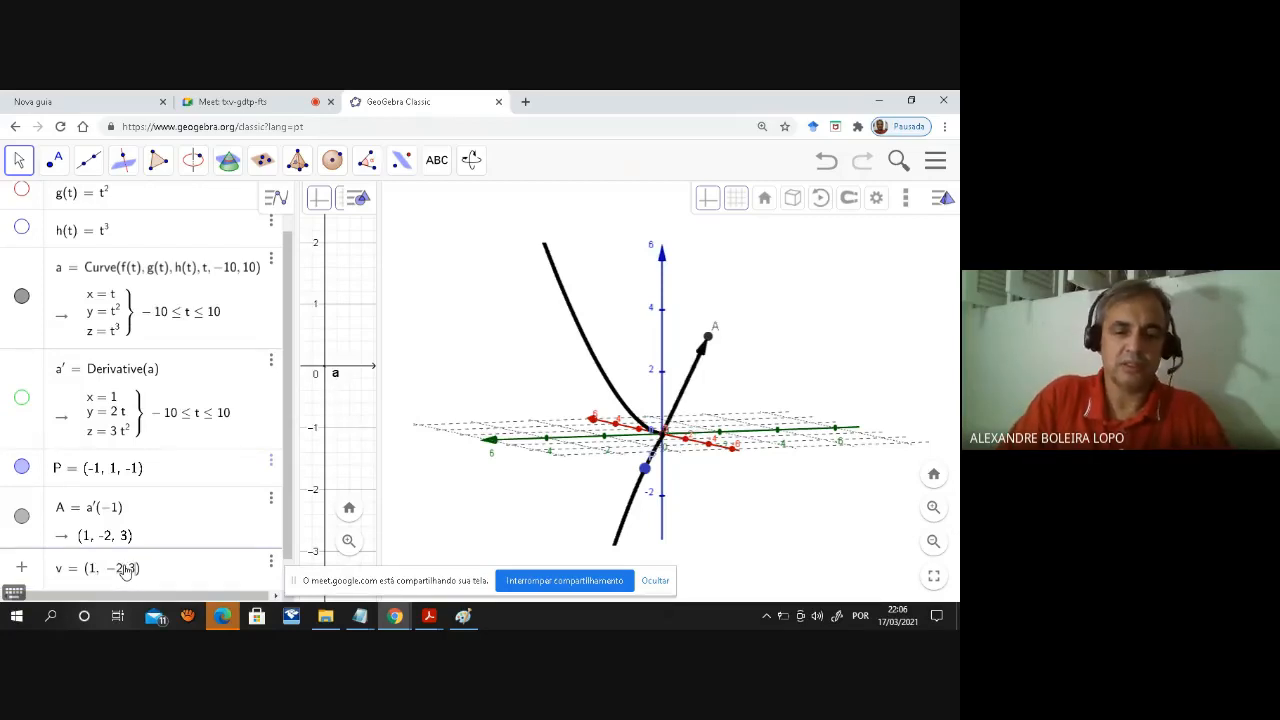
{"action": "key", "text": "Return"}
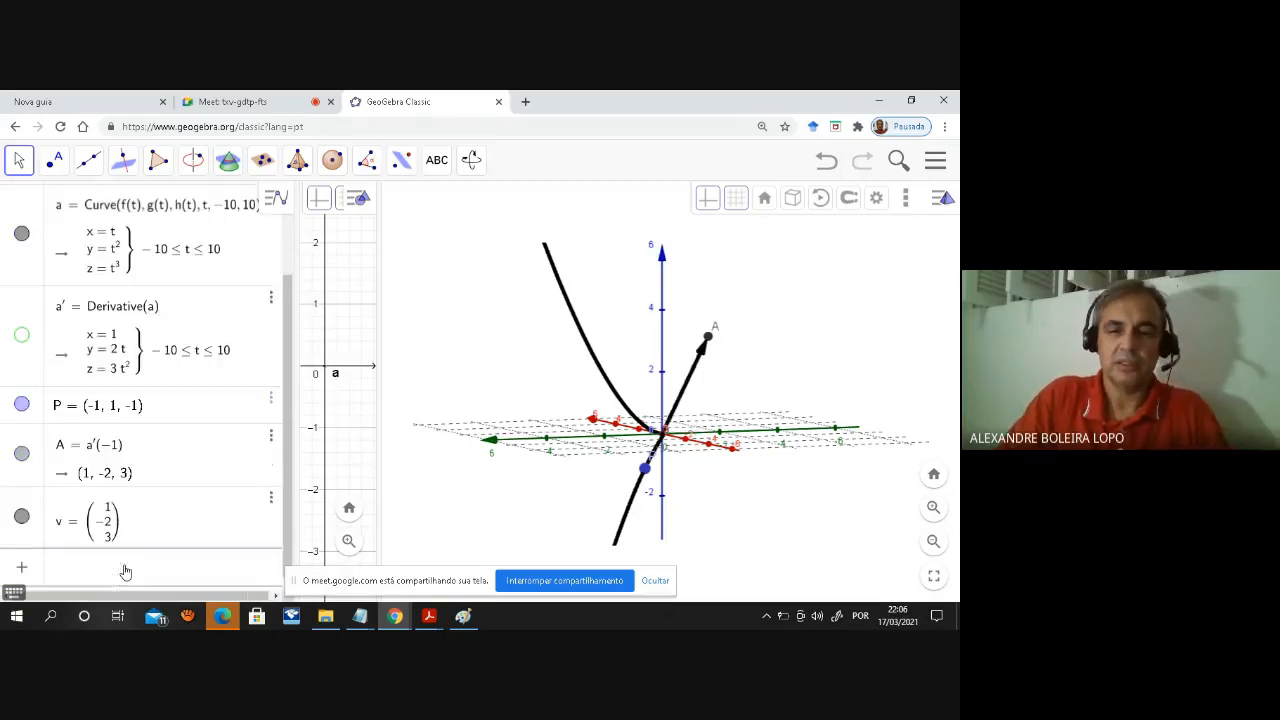
Change the colour of vector v to red in its object settings and close the settings.
{"action": "left_click", "coordinate": [270, 498]}
{"action": "left_click", "coordinate": [334, 547]}
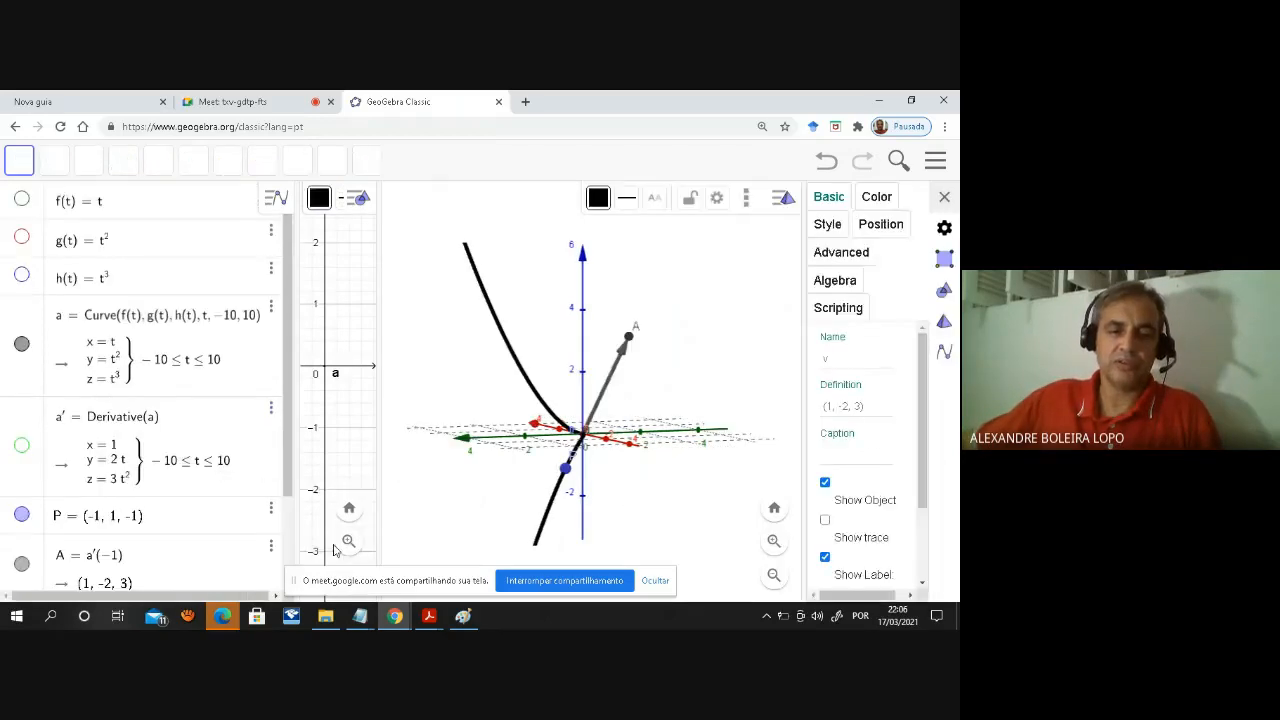
{"action": "left_click", "coordinate": [872, 199]}
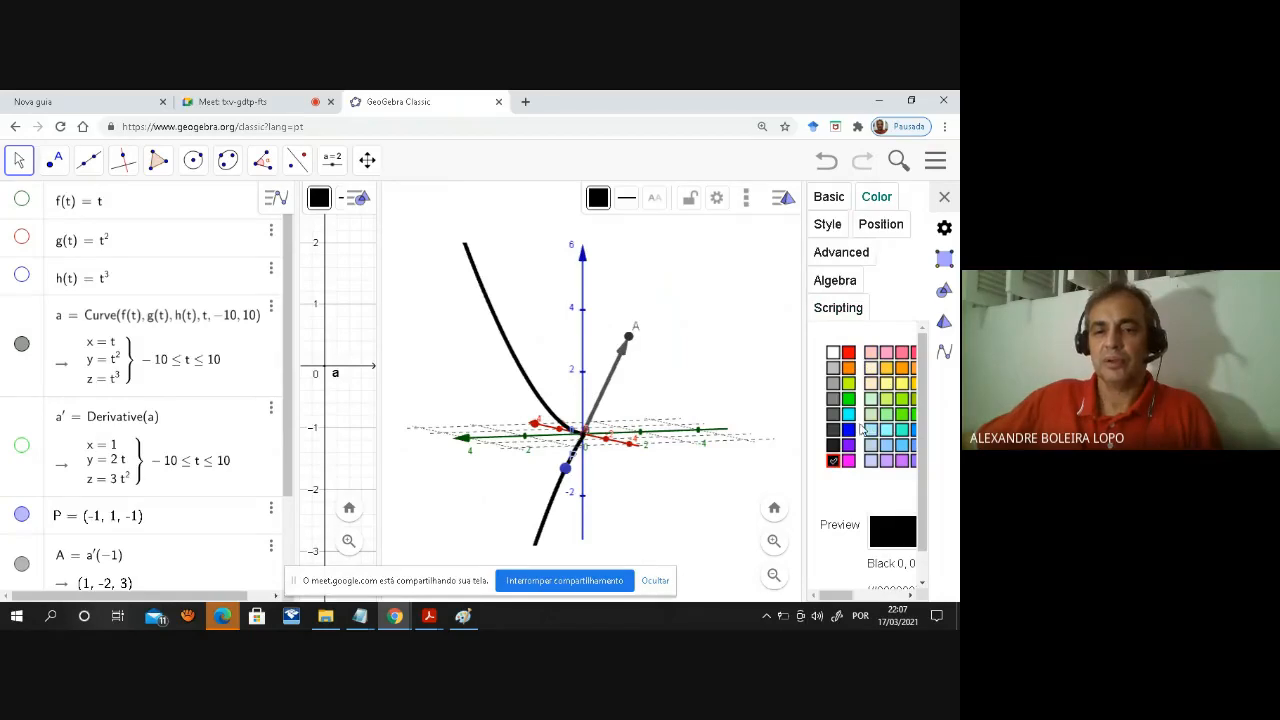
{"action": "left_click", "coordinate": [848, 353]}
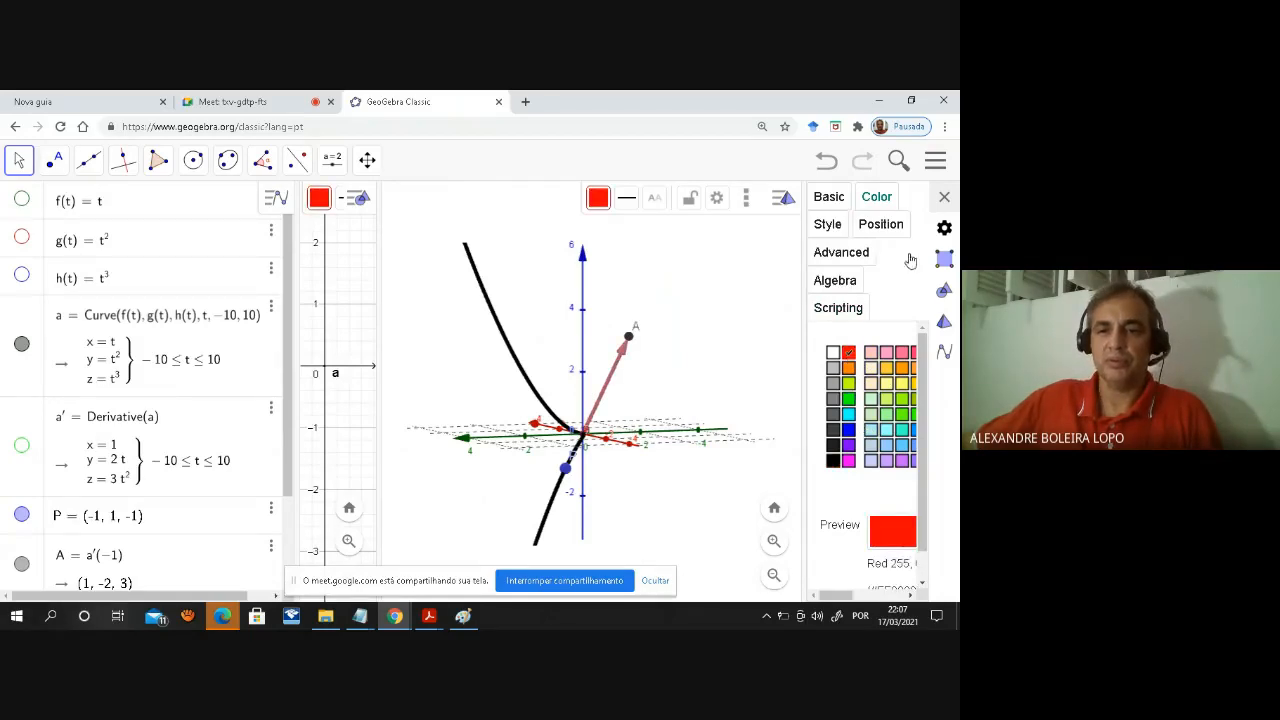
{"action": "left_click", "coordinate": [944, 197]}
Examine point P and the red vector v against the curve from several viewing angles.
{"action": "left_click_drag", "start_coordinate": [813, 372], "coordinate": [650, 366]}
{"action": "left_click_drag", "start_coordinate": [574, 380], "coordinate": [668, 378]}
{"action": "left_click_drag", "start_coordinate": [802, 437], "coordinate": [676, 498]}
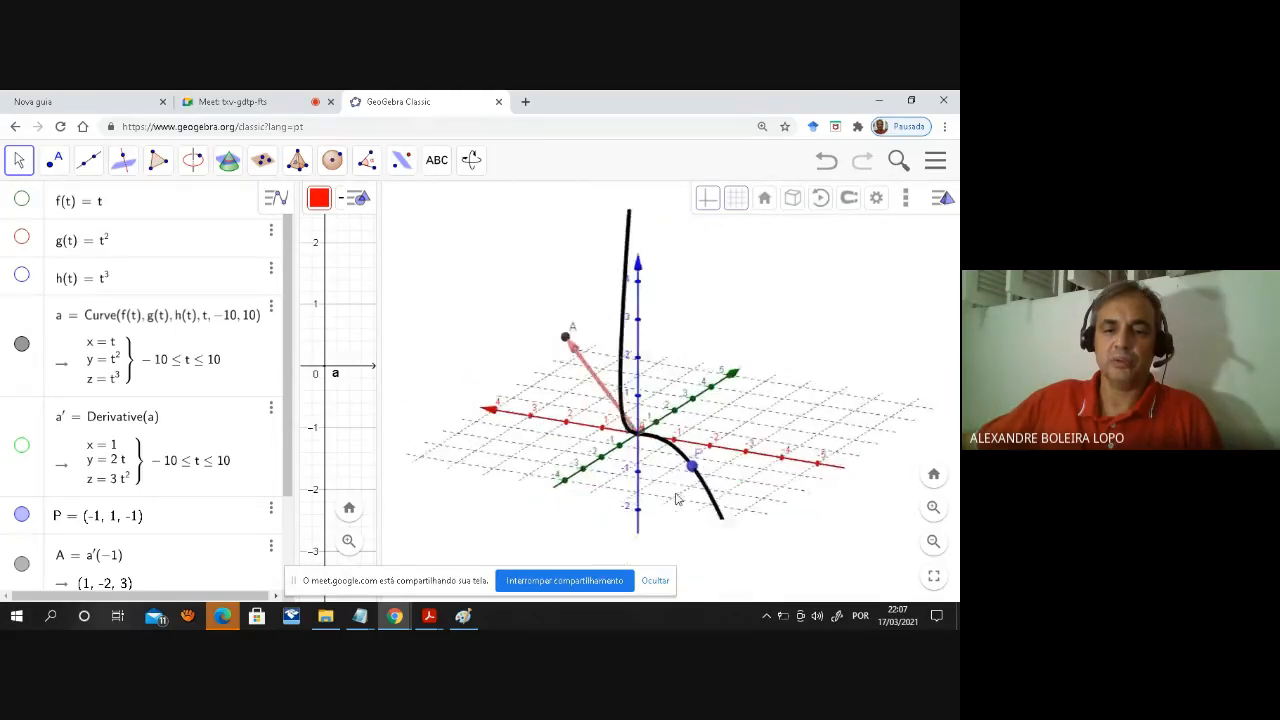
{"action": "left_click", "coordinate": [693, 469]}
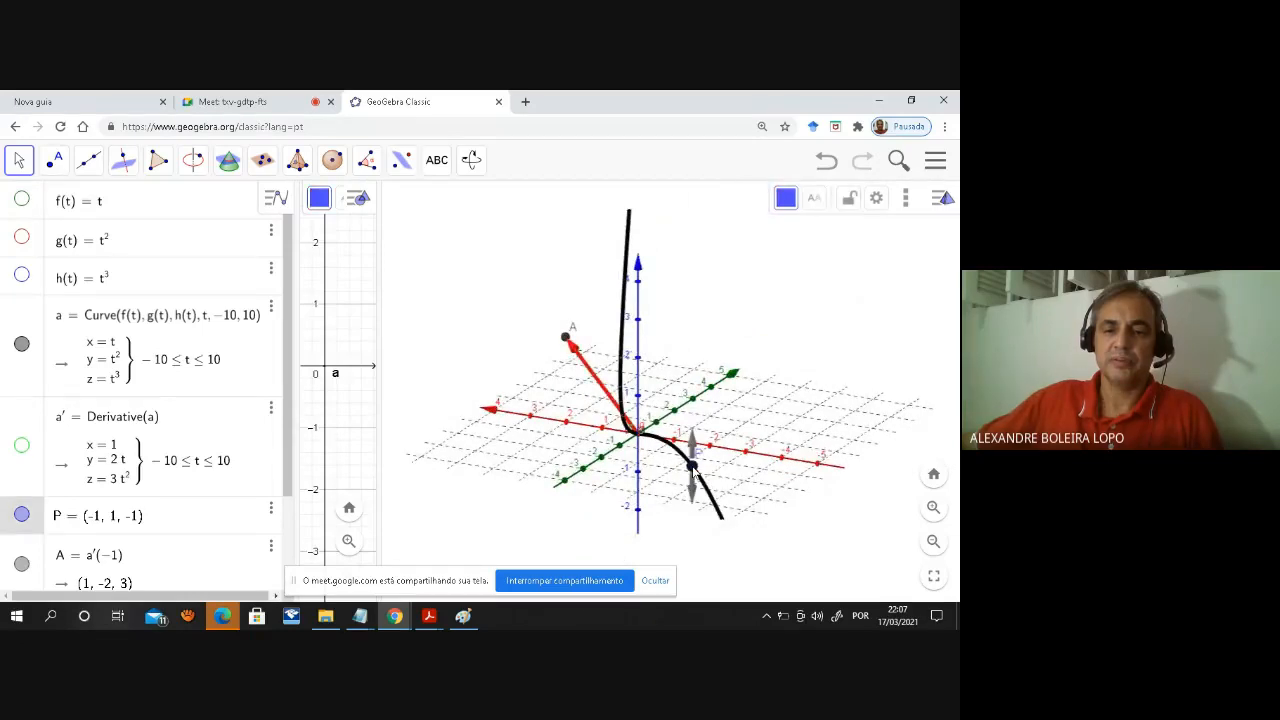
{"action": "left_click", "coordinate": [693, 470]}
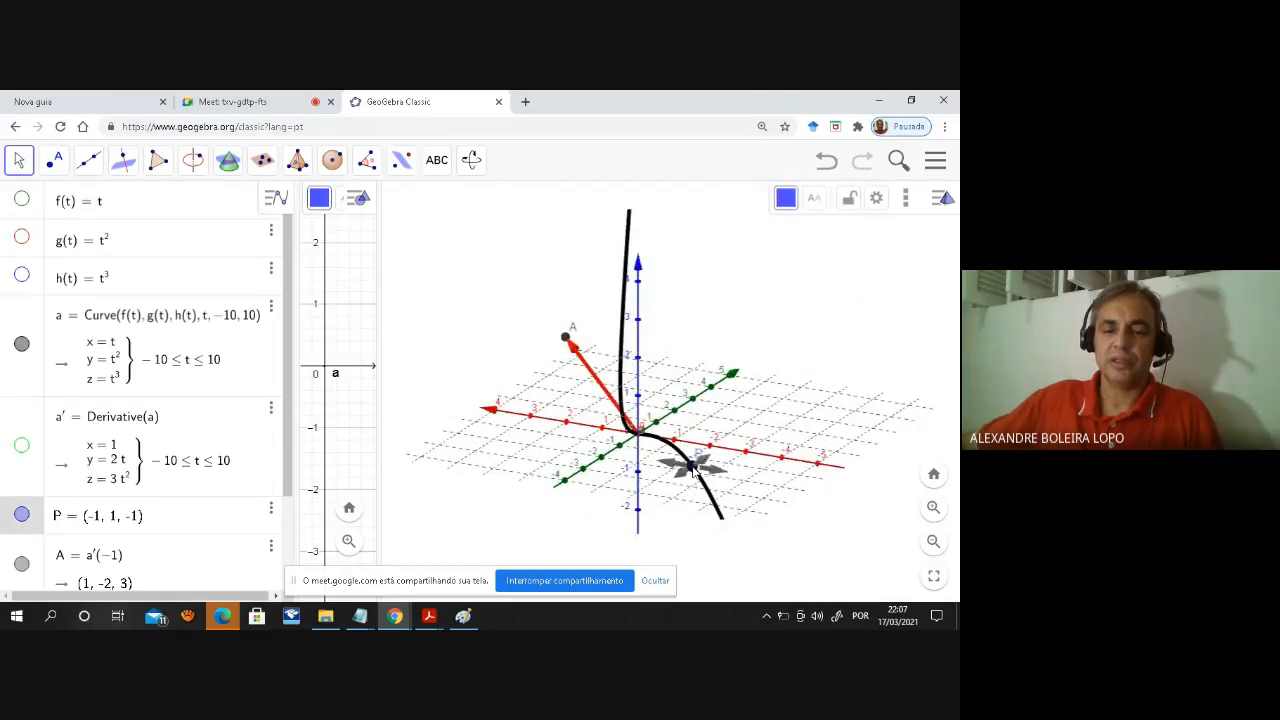
{"action": "mouse_move", "coordinate": [783, 447]}
{"action": "left_mouse_down"}
{"action": "mouse_move", "coordinate": [691, 449]}
{"action": "mouse_move", "coordinate": [711, 429]}
{"action": "mouse_move", "coordinate": [650, 468]}
{"action": "mouse_move", "coordinate": [690, 480]}
{"action": "mouse_move", "coordinate": [690, 462]}
{"action": "mouse_move", "coordinate": [645, 488]}
{"action": "mouse_move", "coordinate": [674, 472]}
{"action": "mouse_move", "coordinate": [661, 453]}
{"action": "left_mouse_up"}
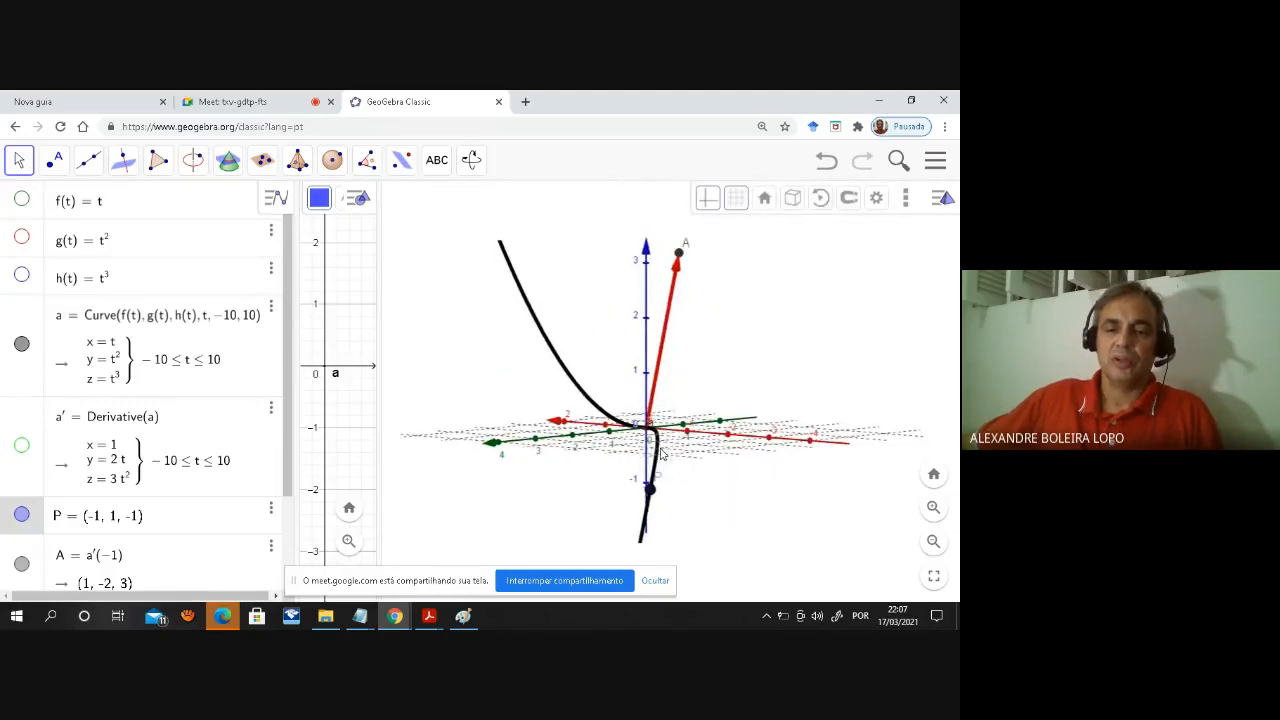
Toggle the visibility of vector v off and on several times, leaving it shown.
{"action": "scroll", "coordinate": [161, 561], "scroll_direction": "down", "scroll_amount": 2}
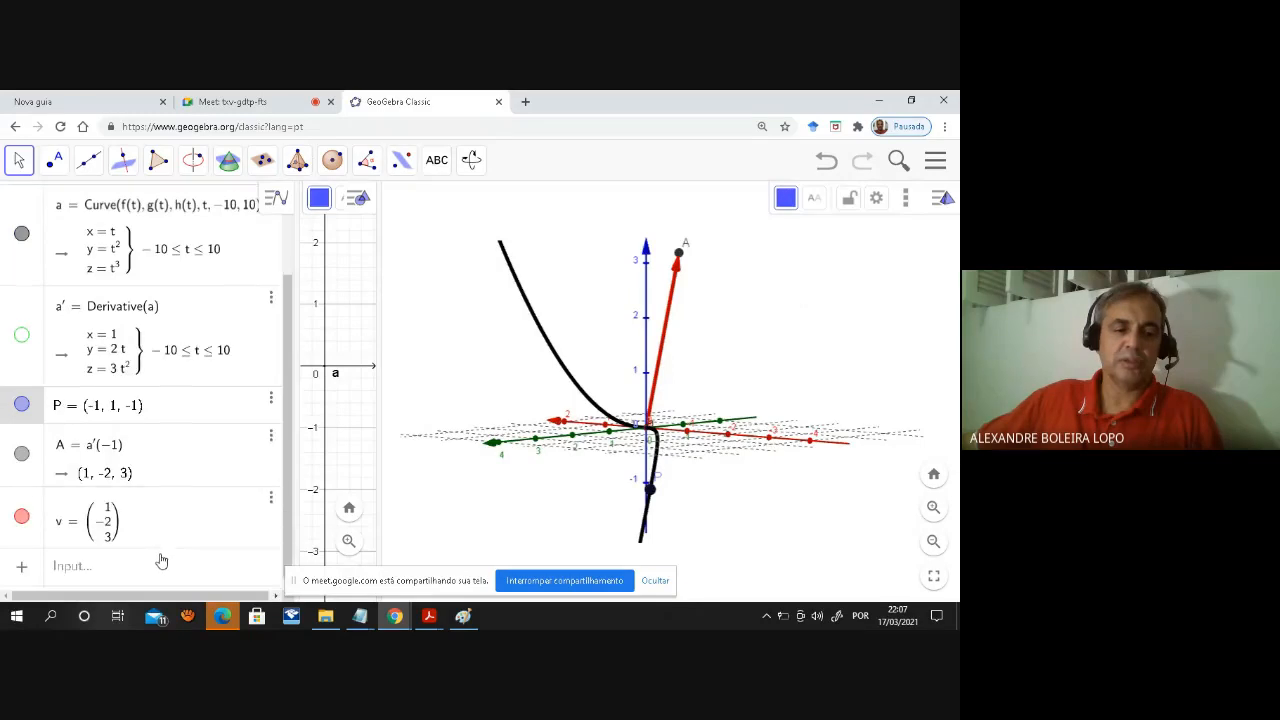
{"action": "left_click", "coordinate": [21, 518]}
{"action": "left_click", "coordinate": [21, 518]}
{"action": "left_click", "coordinate": [21, 518]}
{"action": "left_click", "coordinate": [21, 518]}
{"action": "left_click", "coordinate": [21, 518]}
{"action": "left_click", "coordinate": [21, 518]}
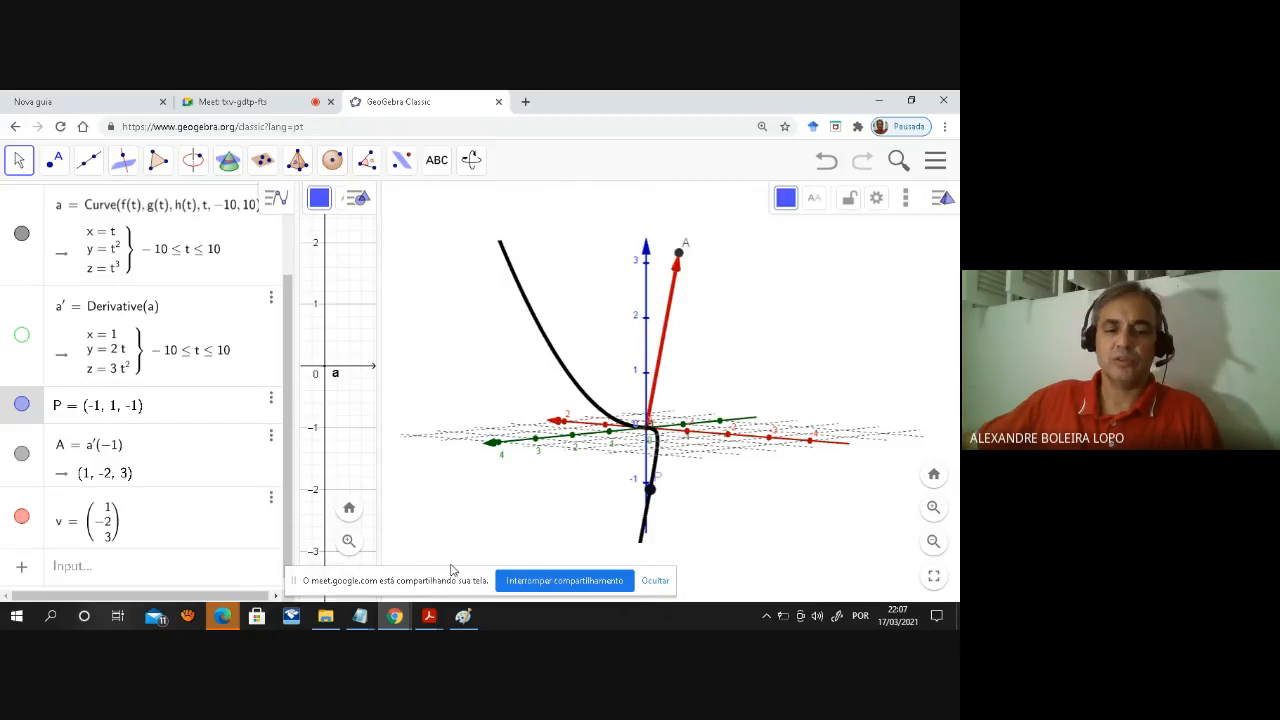
Switch to Paint to review the handwritten solution, and return to GeoGebra to compare it with the 3D graph.
{"action": "left_click", "coordinate": [461, 617]}
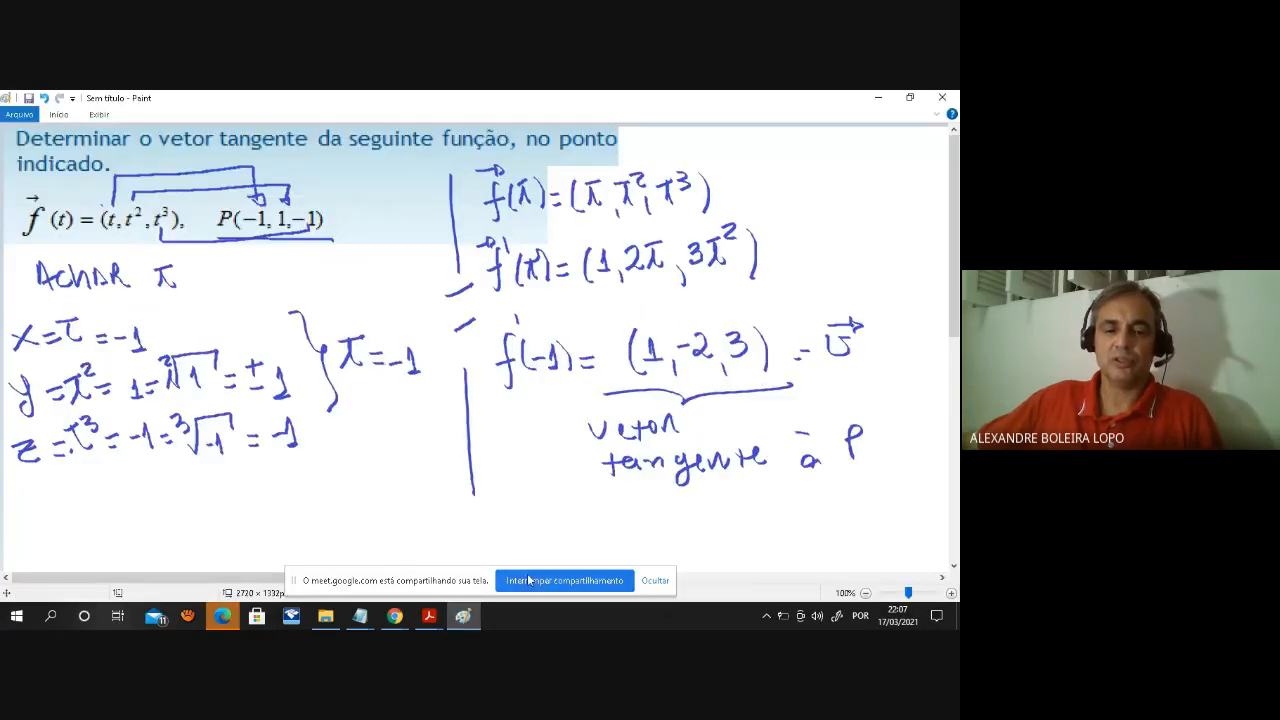
{"action": "left_click", "coordinate": [395, 616]}
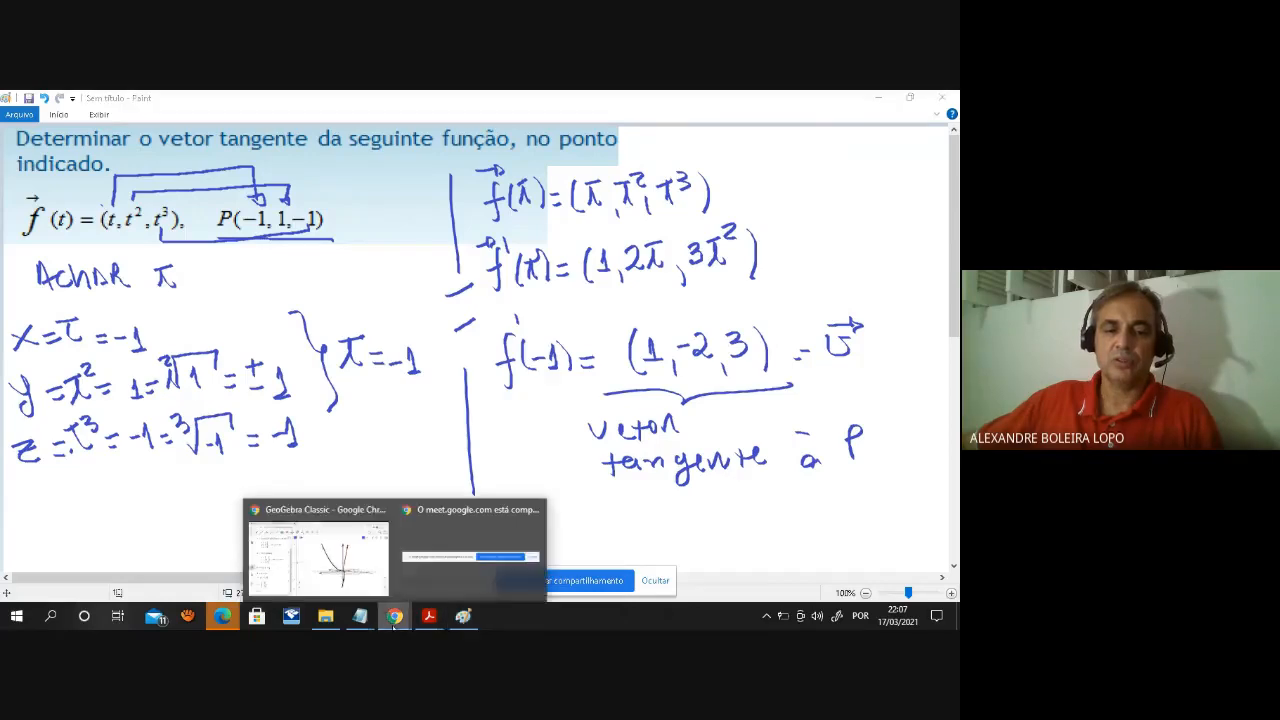
{"action": "left_click", "coordinate": [337, 575]}
{"action": "left_click_drag", "start_coordinate": [507, 493], "coordinate": [547, 496]}
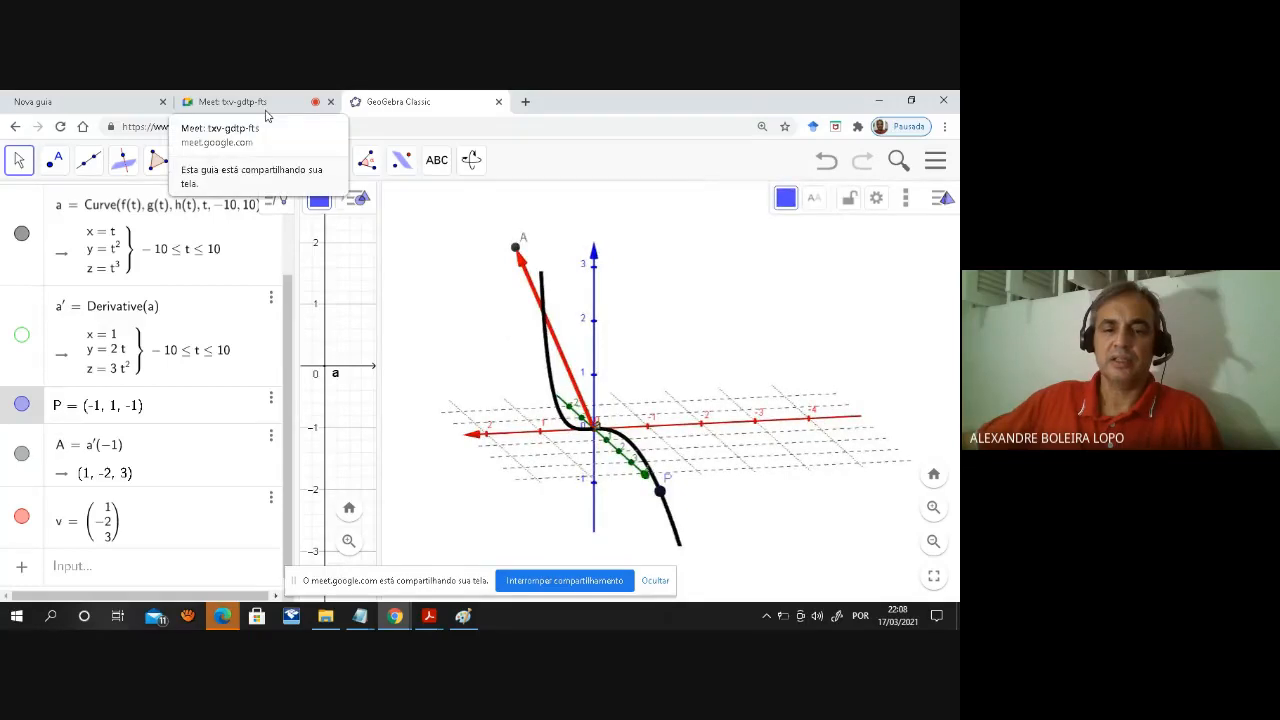
Switch to the Google Meet call and open its additional options.
{"action": "left_click", "coordinate": [235, 101]}
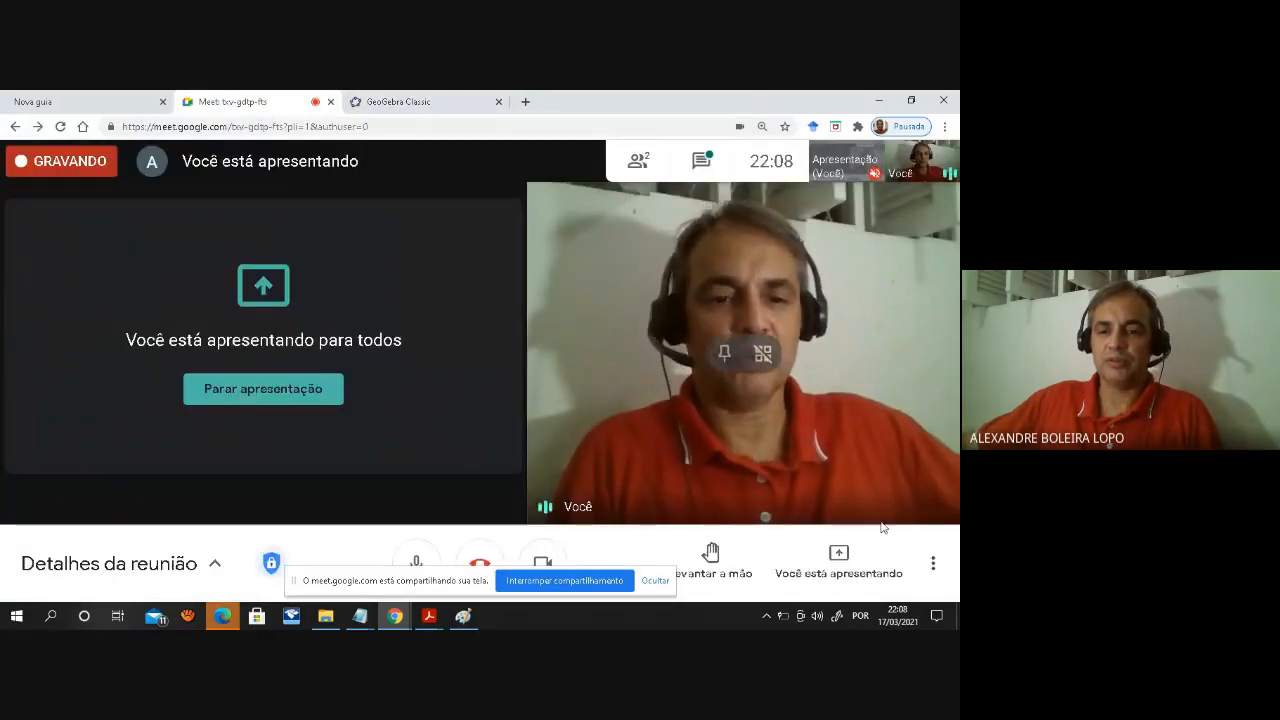
{"action": "left_click", "coordinate": [933, 566]}
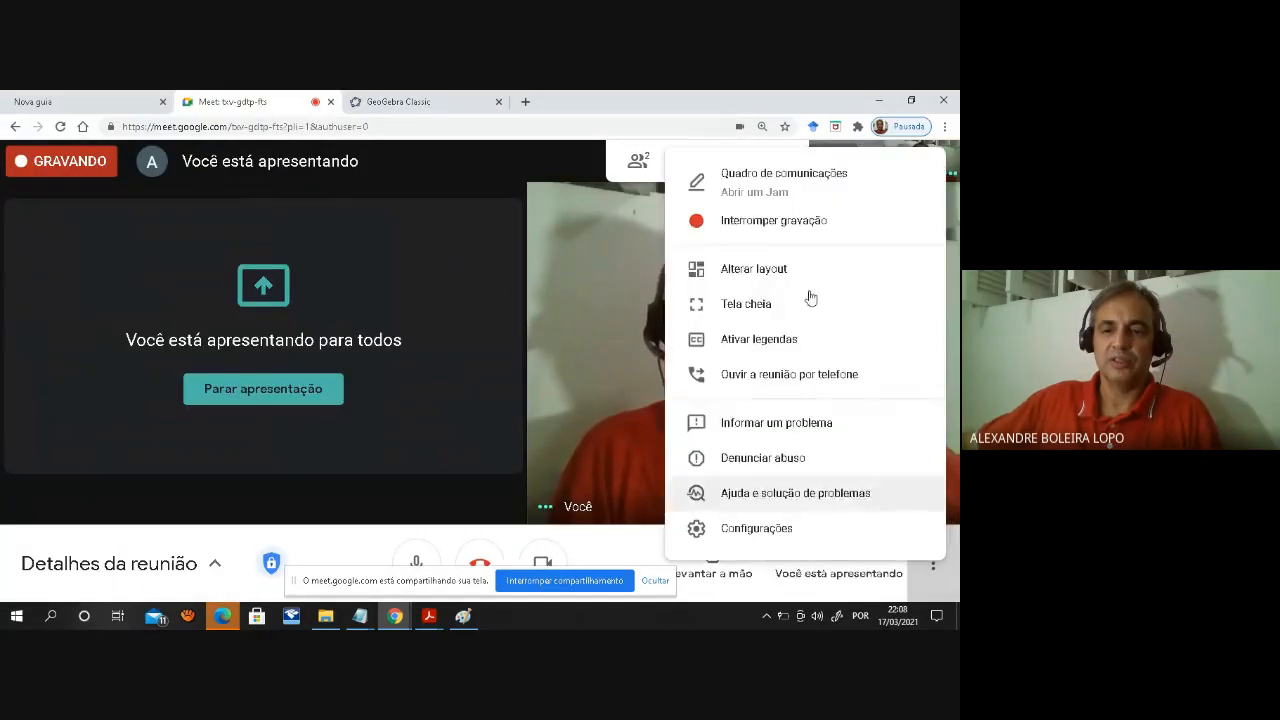